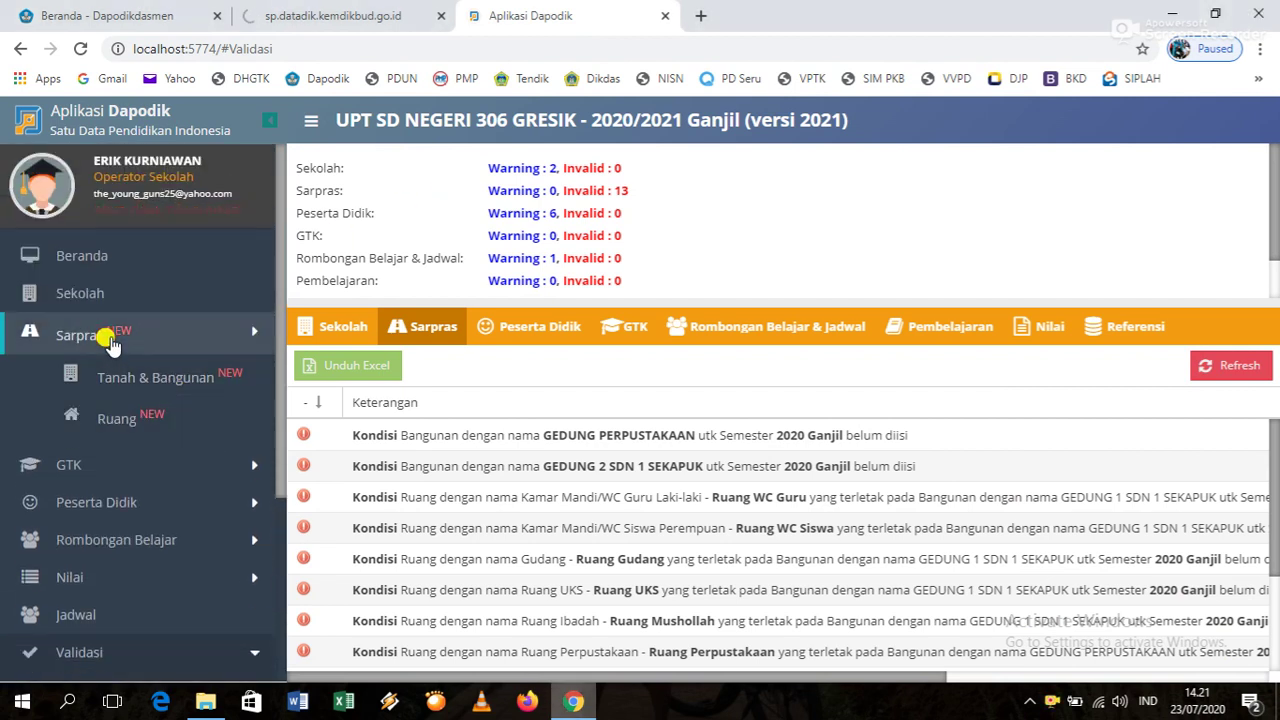
Open the 2020/2021 damage condition form for the building GEDUNG PERPUSTAKAAN in the school's land and buildings data
click(110, 340)
click(110, 336)
click(140, 372)
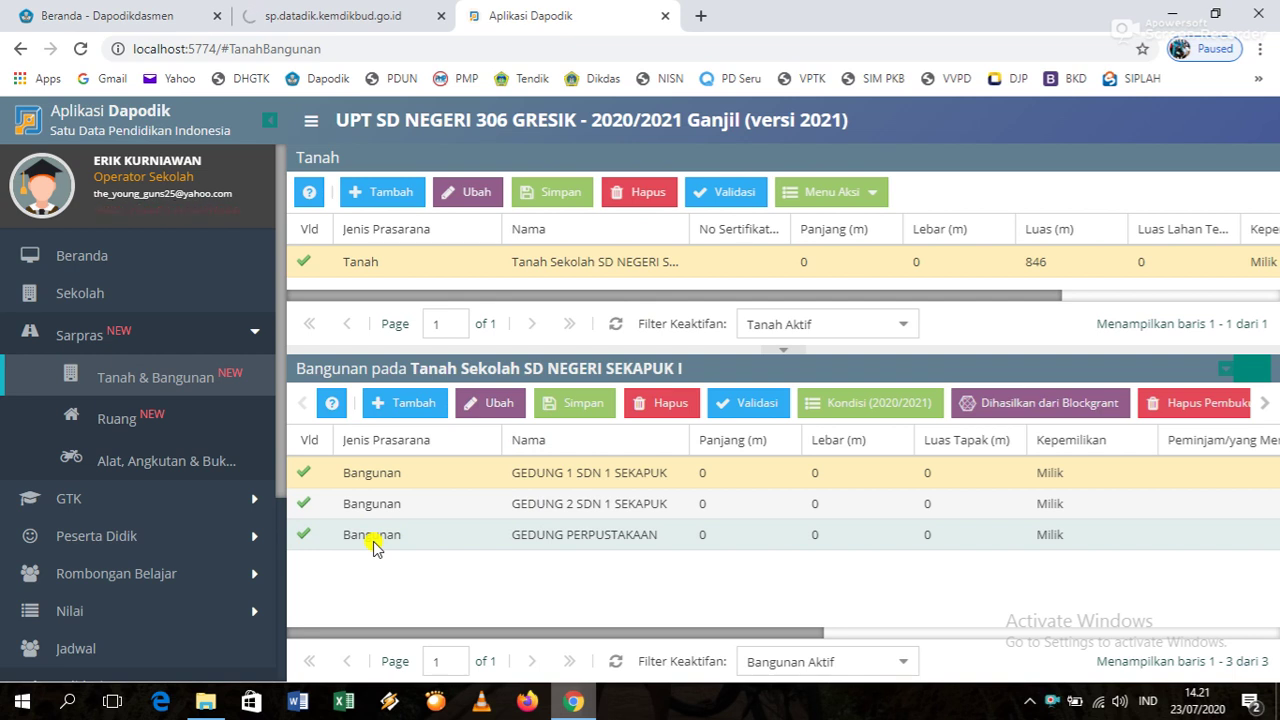
click(567, 540)
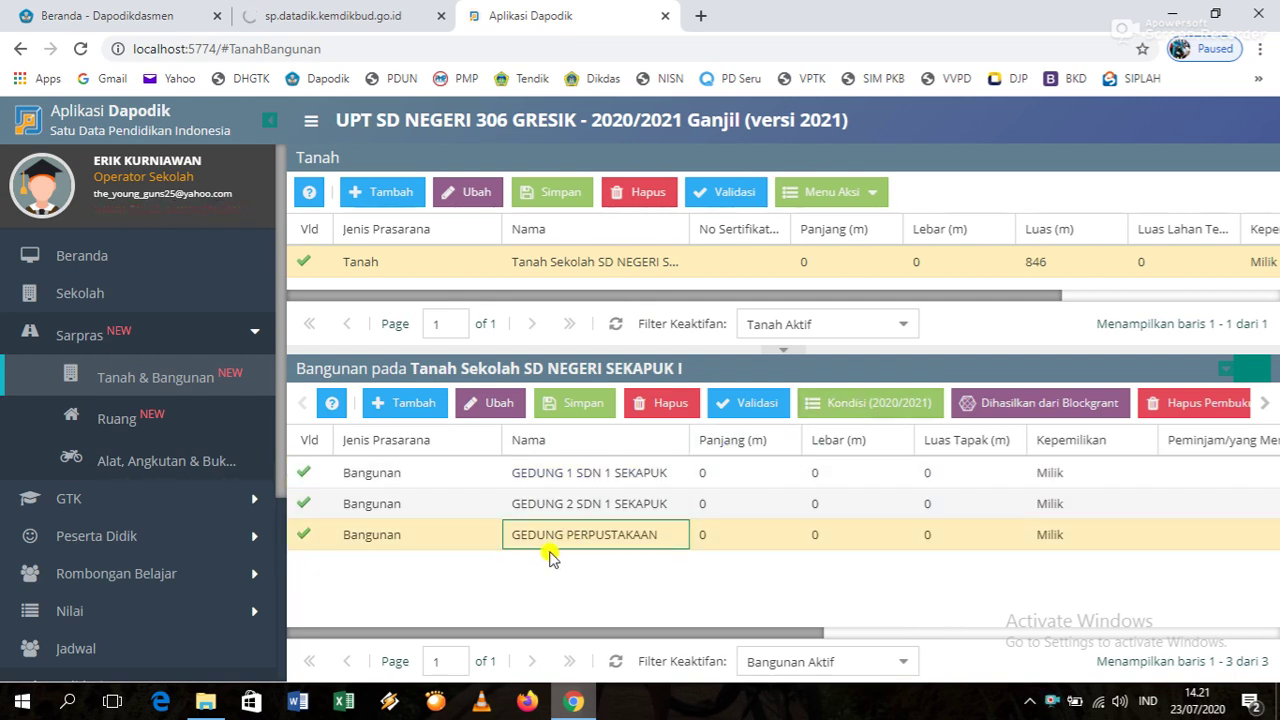
click(855, 404)
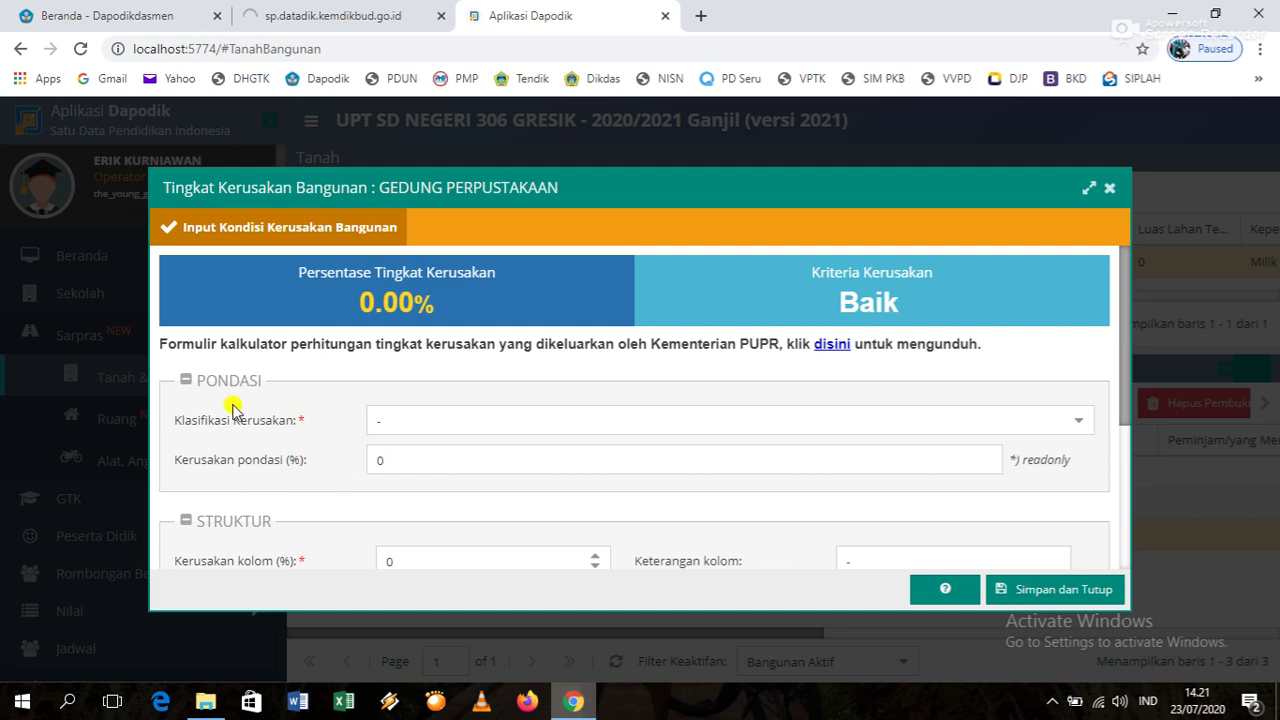
Set the foundation damage classification to "Penurunan tidak merata, namun perbedaan penurunan tidak melebihi 1/250L" and check the structure and roof sections
scroll(224, 392, down, 3)
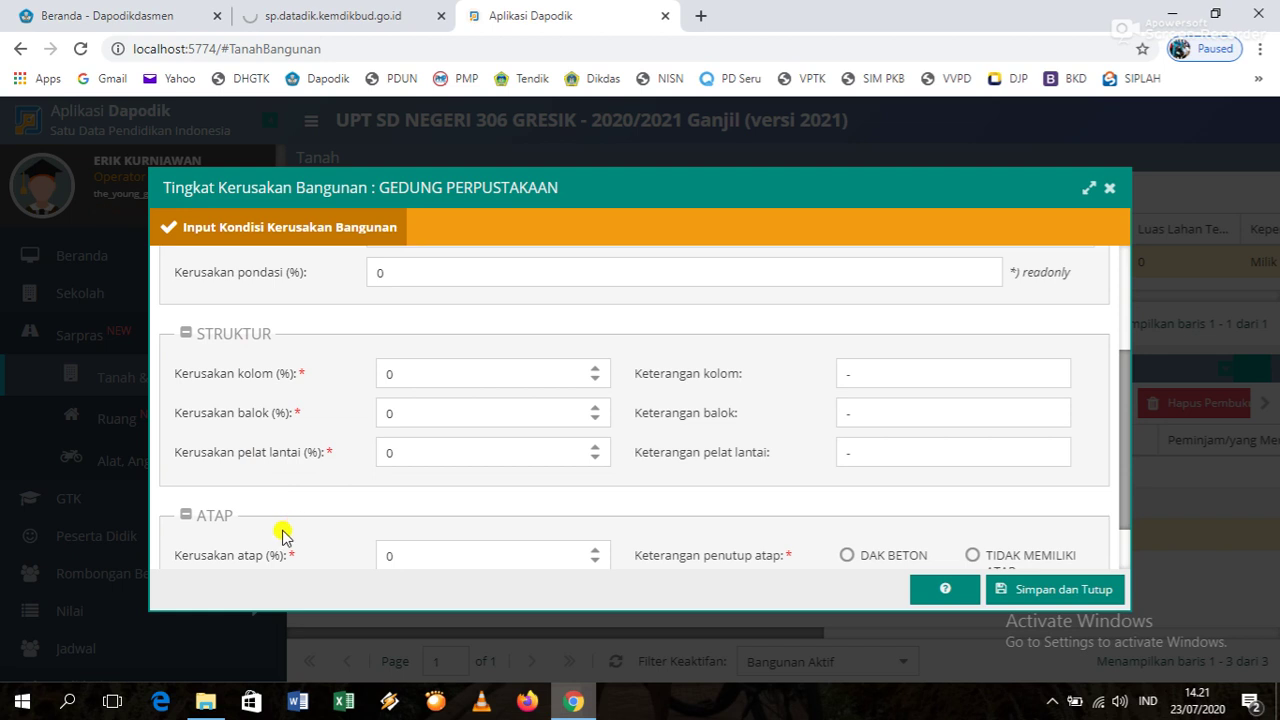
scroll(229, 533, up, 1)
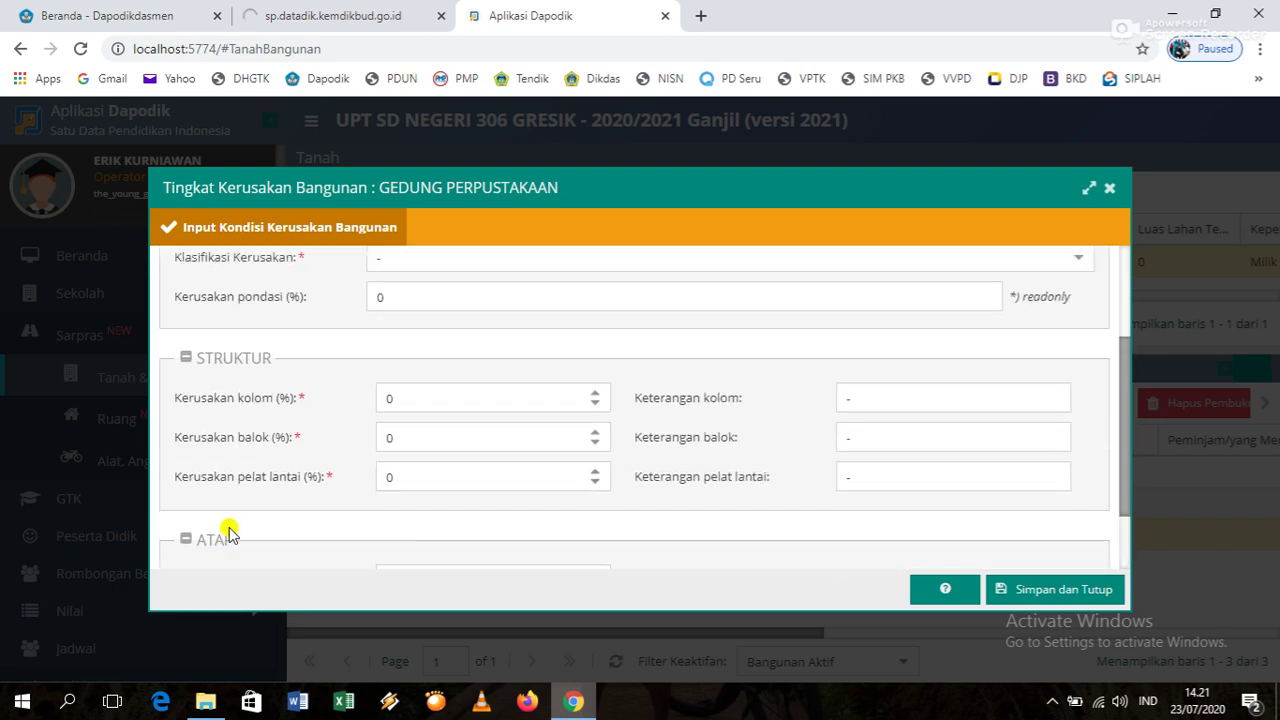
scroll(229, 533, up, 2)
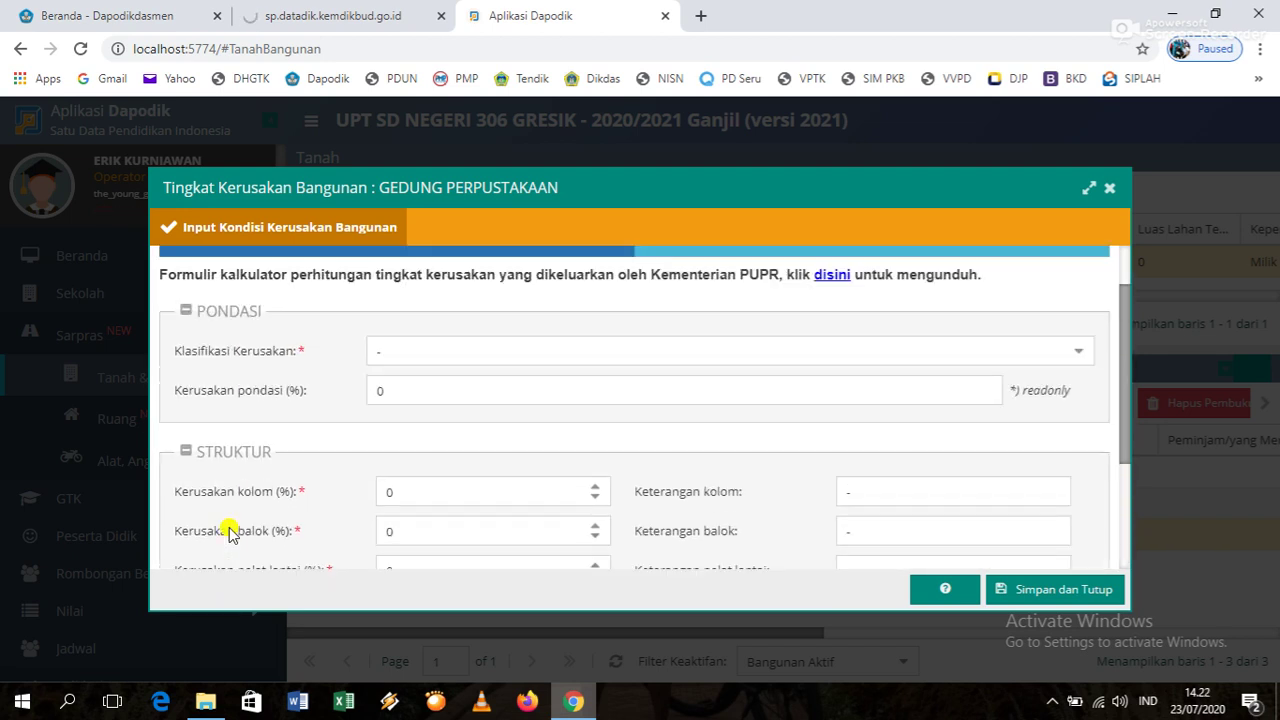
scroll(237, 430, down, 3)
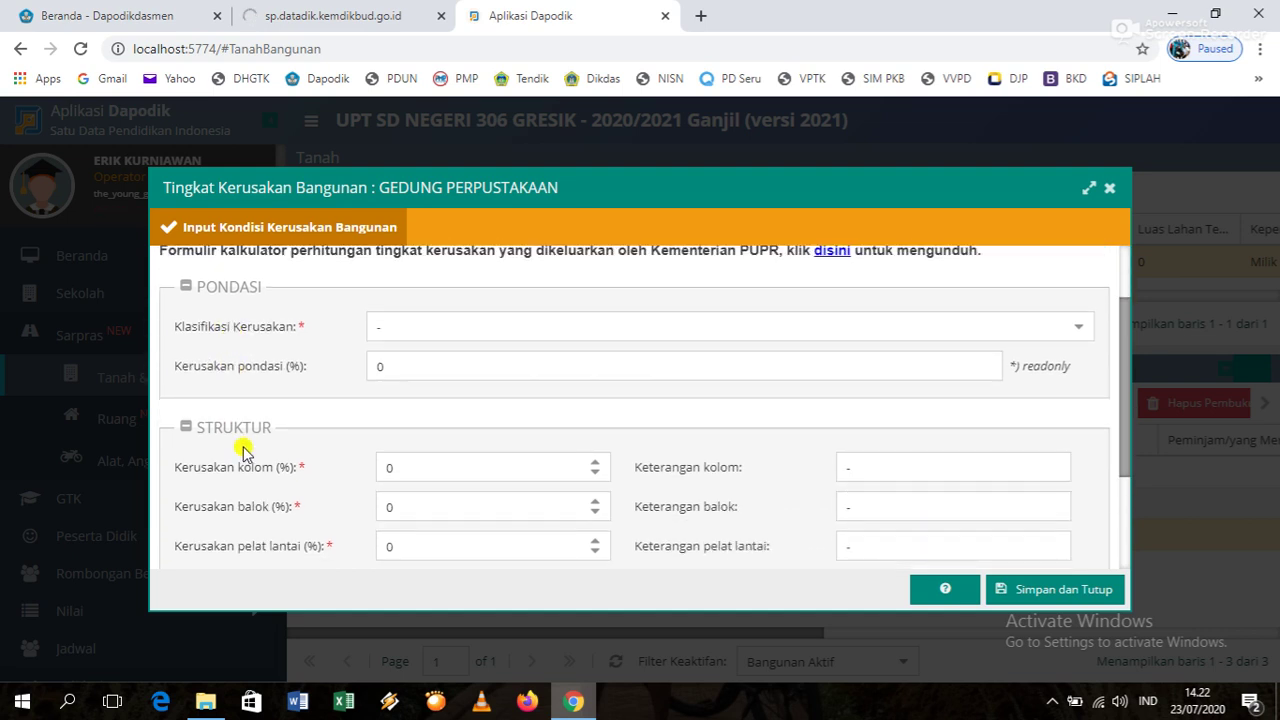
scroll(260, 495, up, 1)
scroll(305, 483, up, 2)
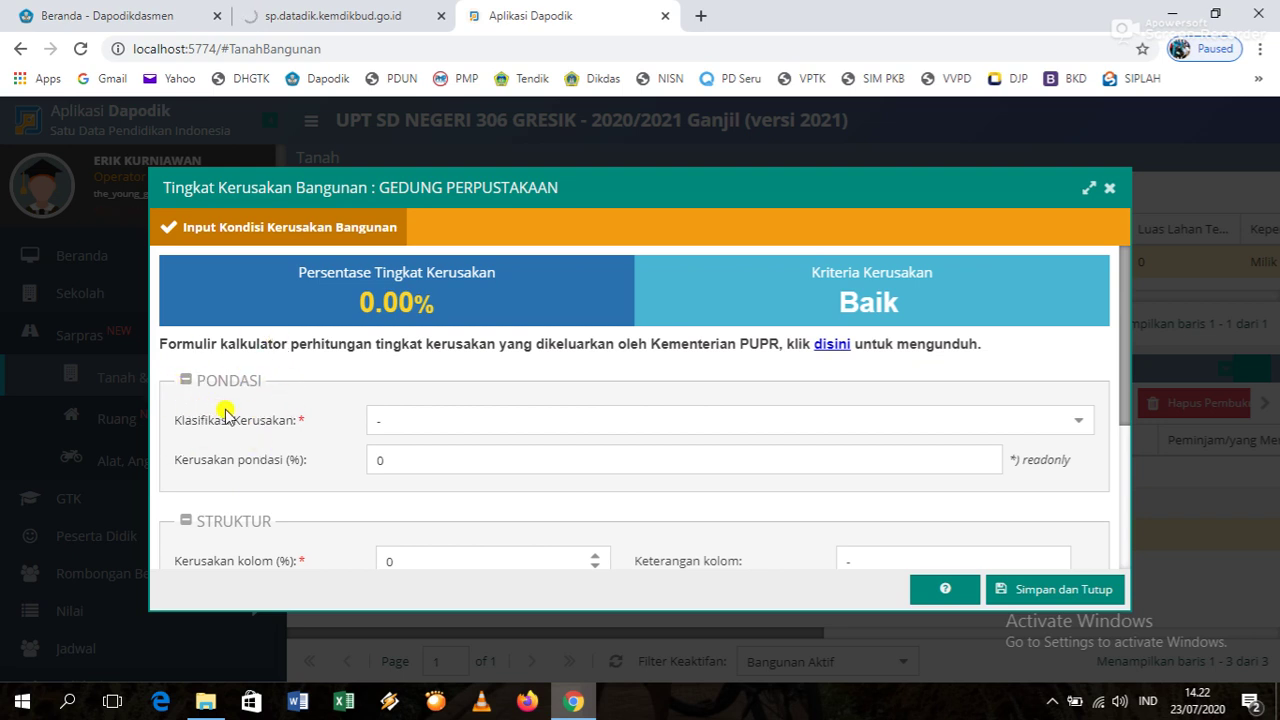
click(1075, 424)
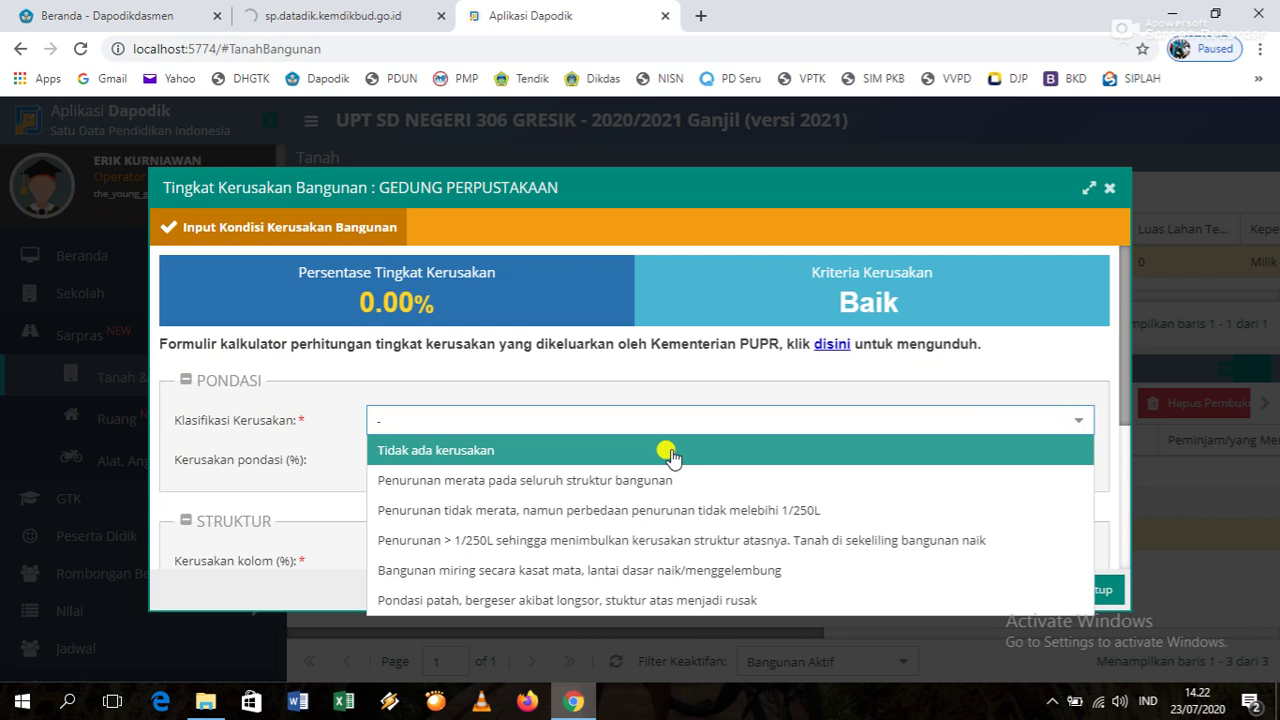
click(484, 510)
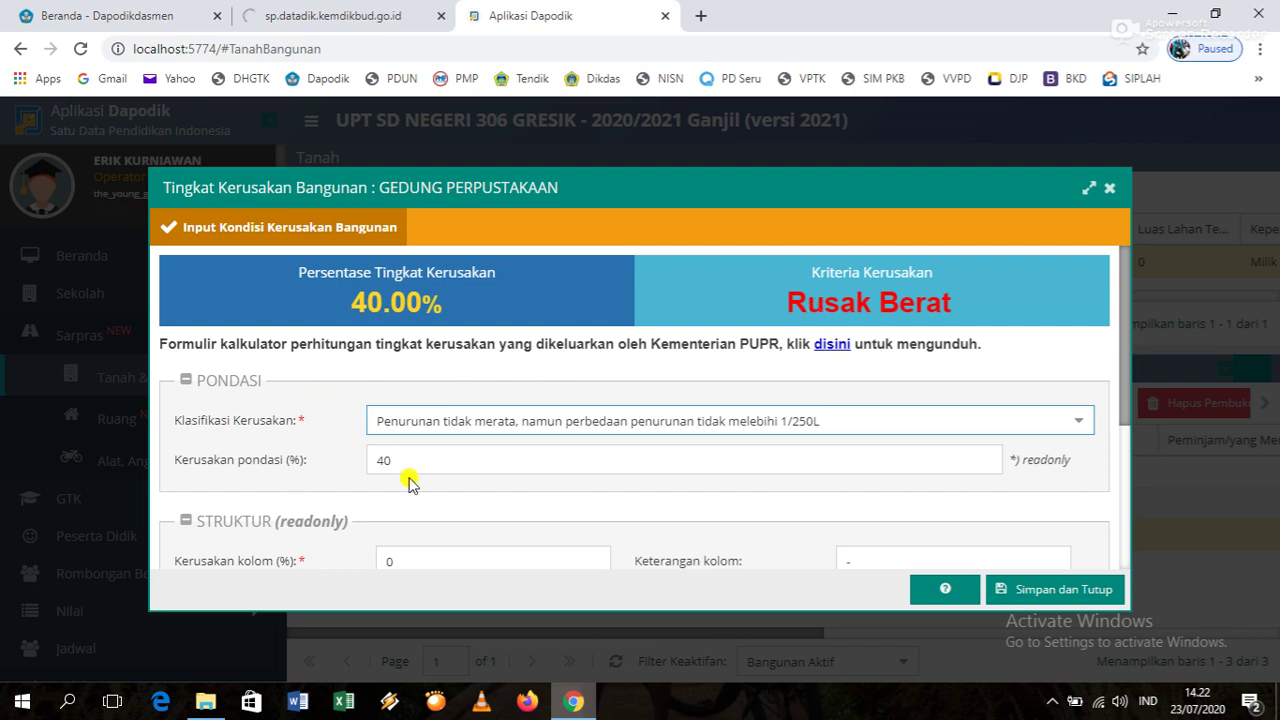
scroll(208, 447, down, 3)
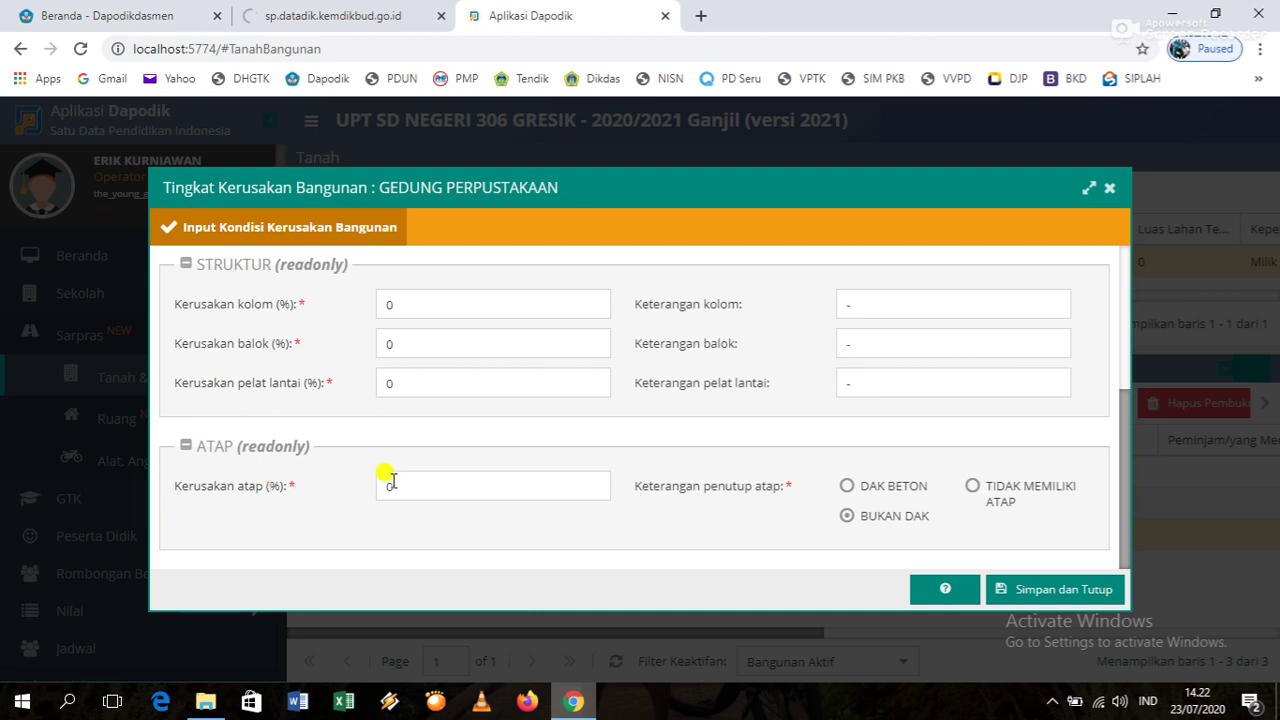
scroll(390, 480, up, 1)
scroll(390, 480, up, 2)
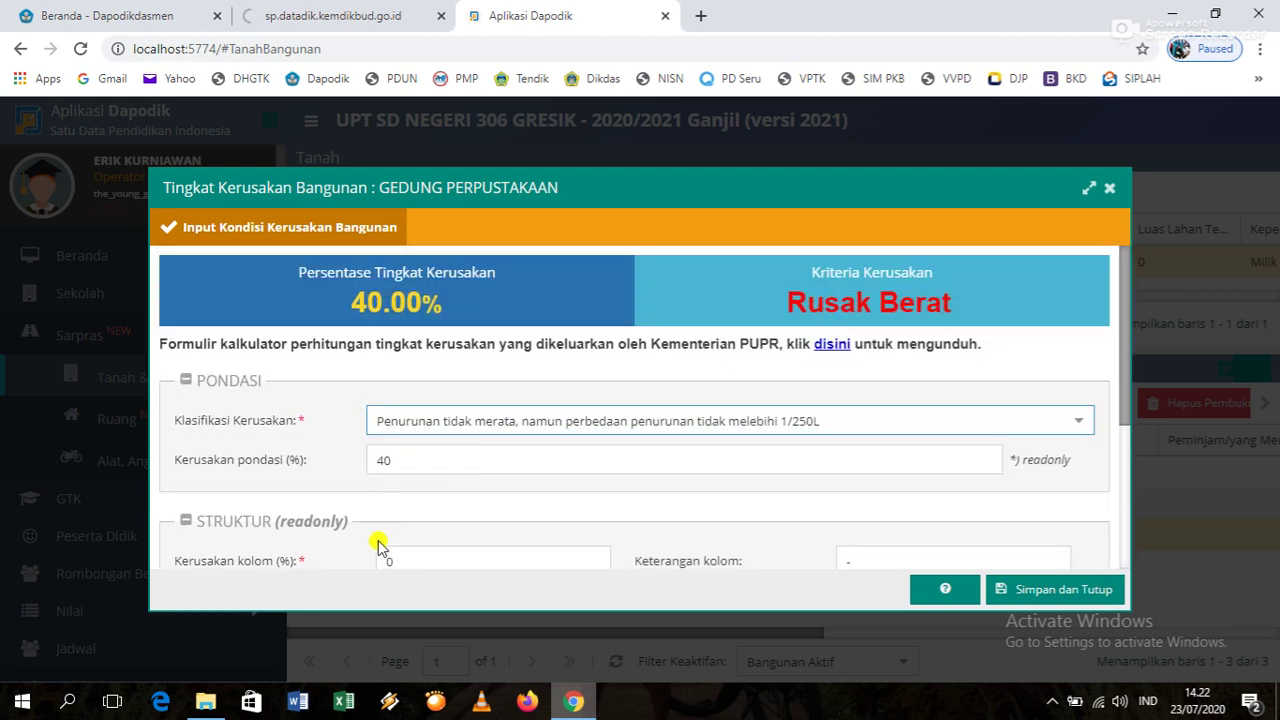
Change the foundation damage classification to "Penurunan merata pada seluruh struktur bangunan" and check the structure and roof sections
drag(398, 460, 365, 459)
click(1077, 420)
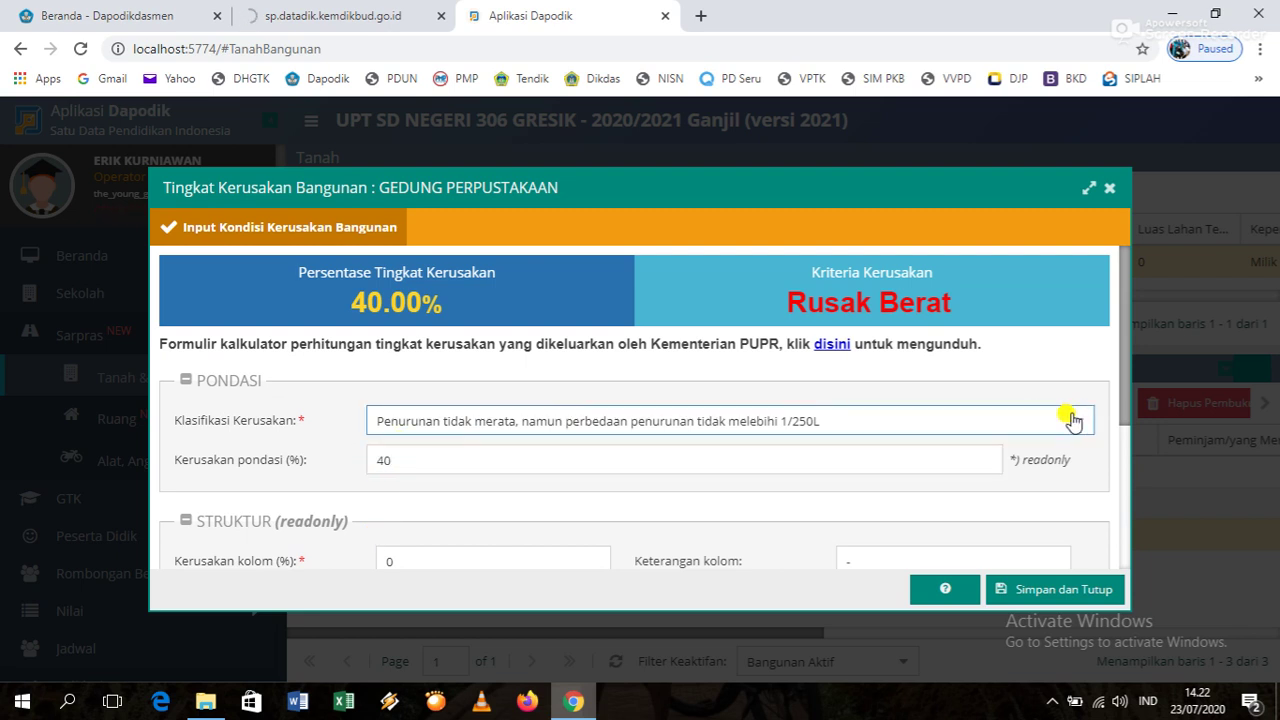
click(445, 477)
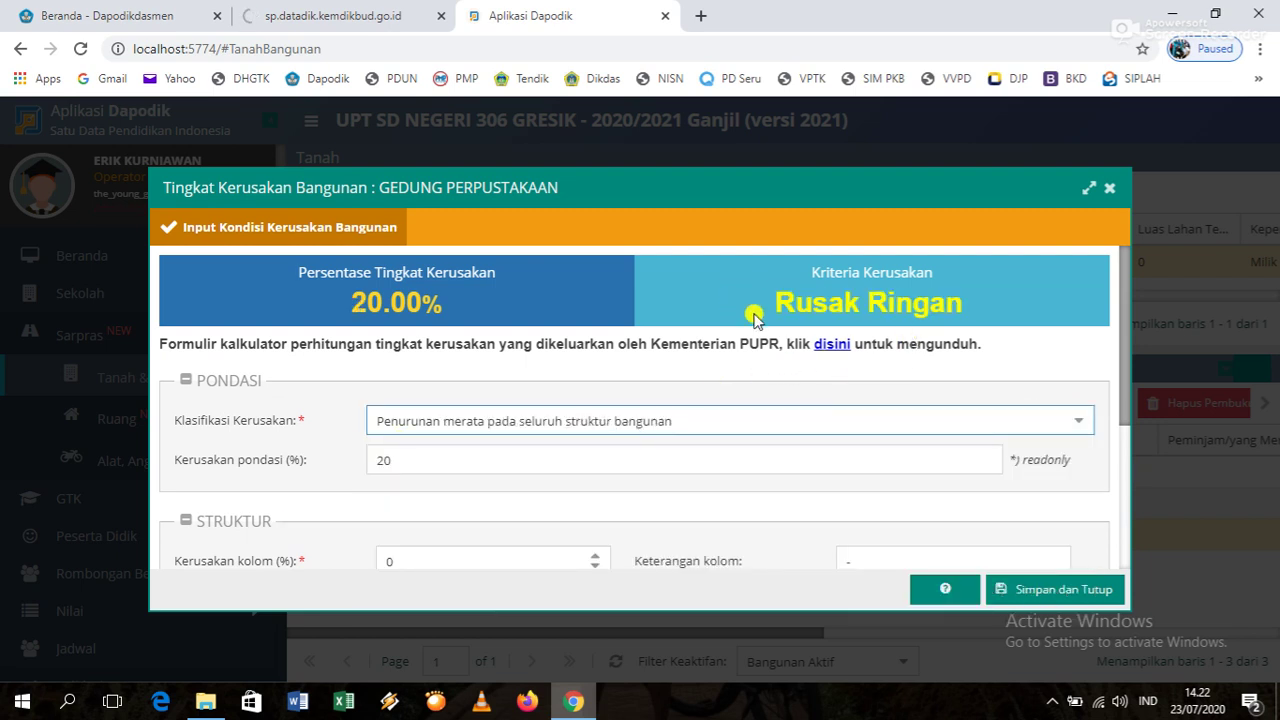
scroll(491, 514, down, 3)
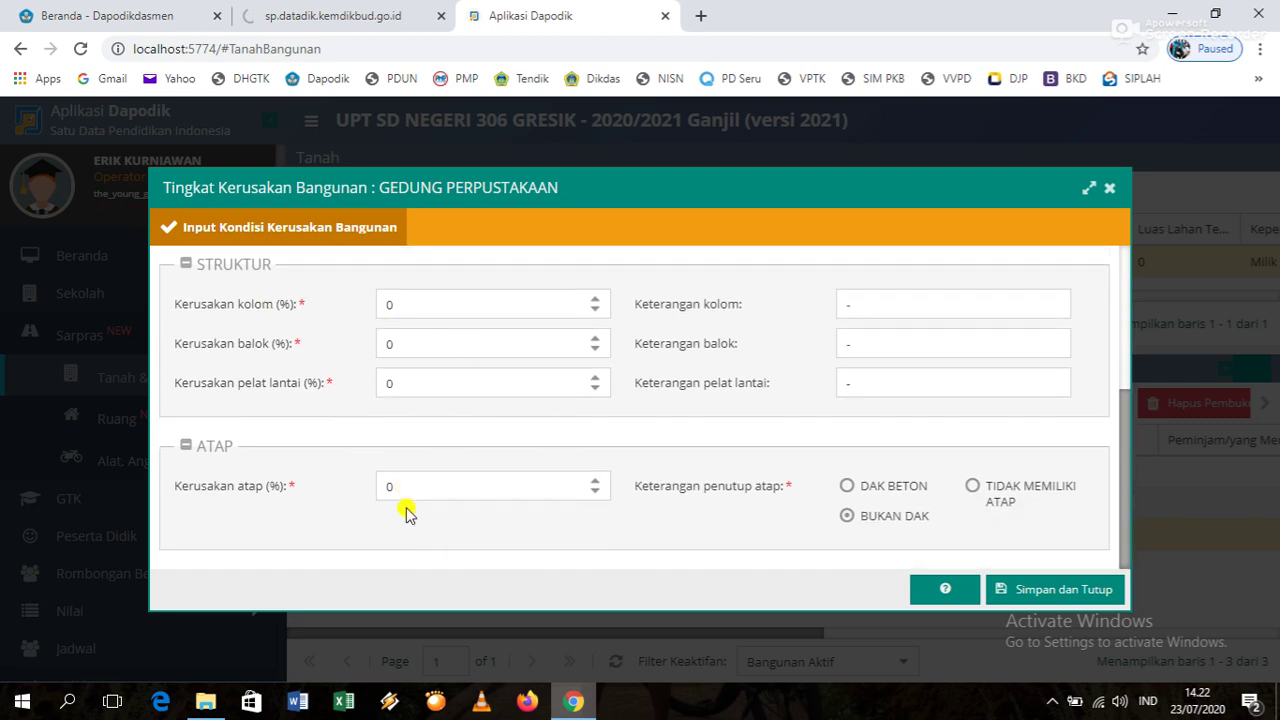
scroll(468, 495, up, 1)
scroll(470, 500, up, 3)
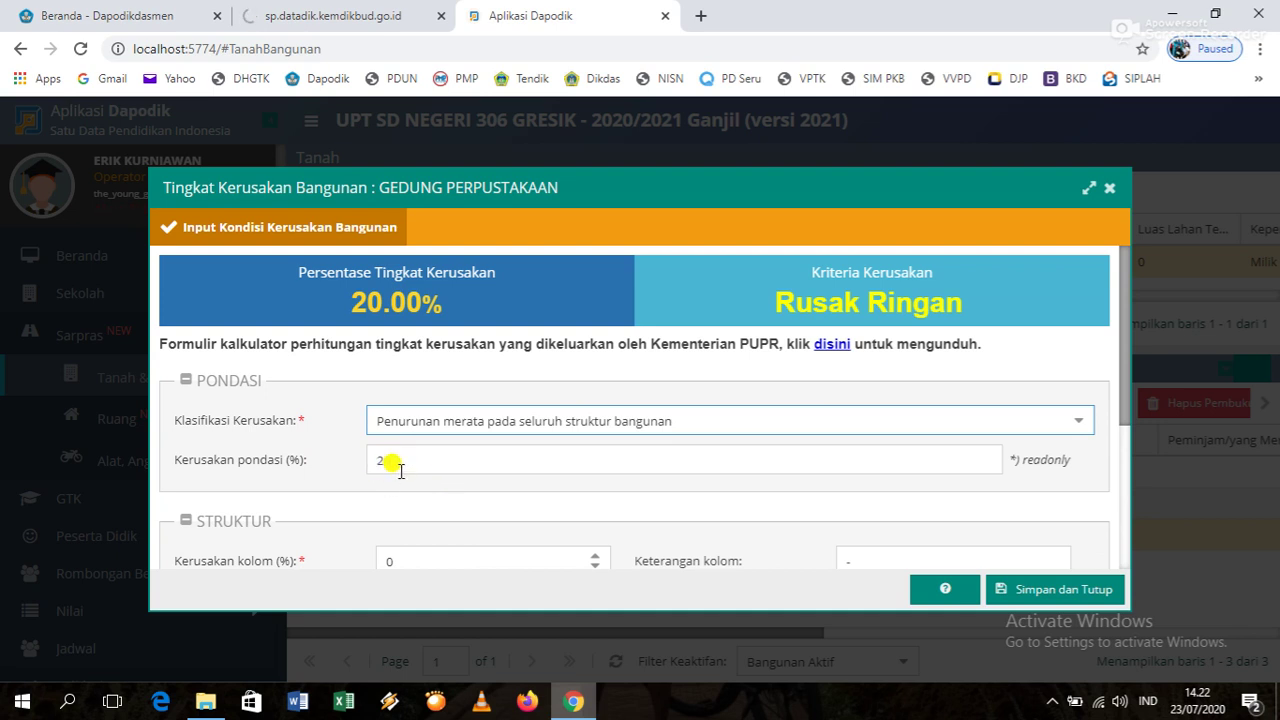
Set the column, beam and floor slab damage in the STRUKTUR section to 10% each
scroll(400, 470, down, 3)
click(392, 373)
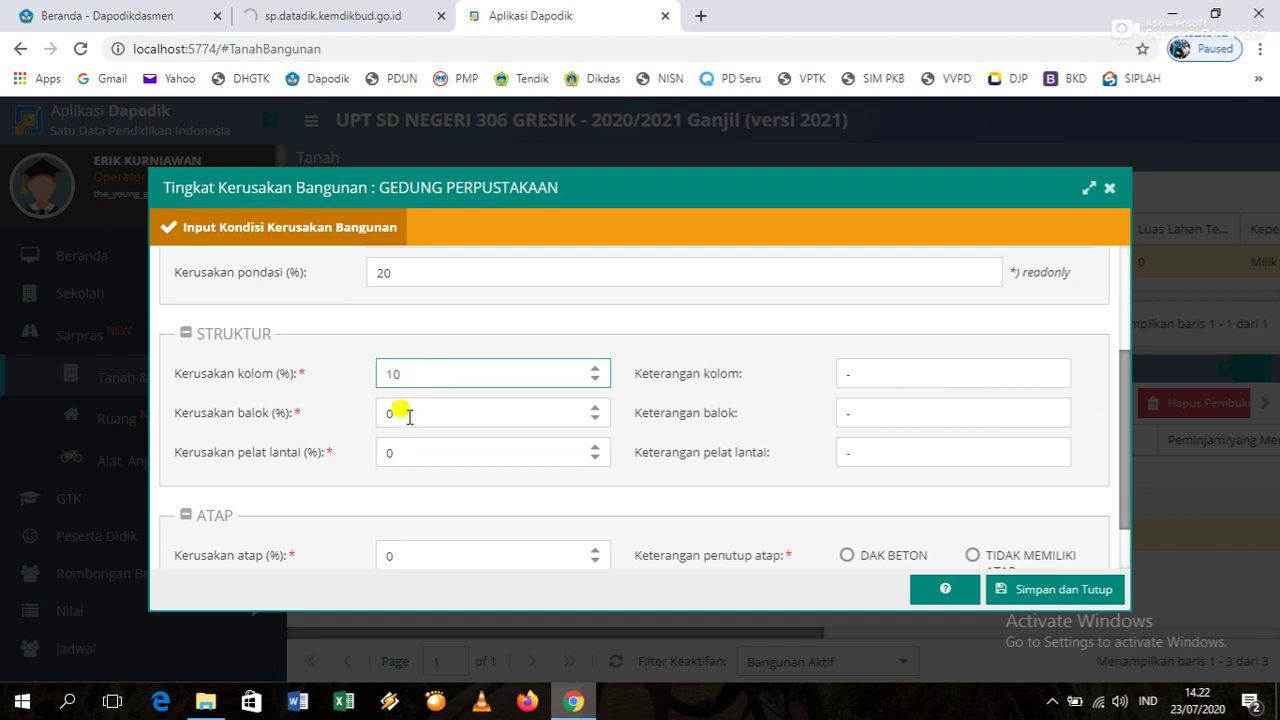
click(380, 413)
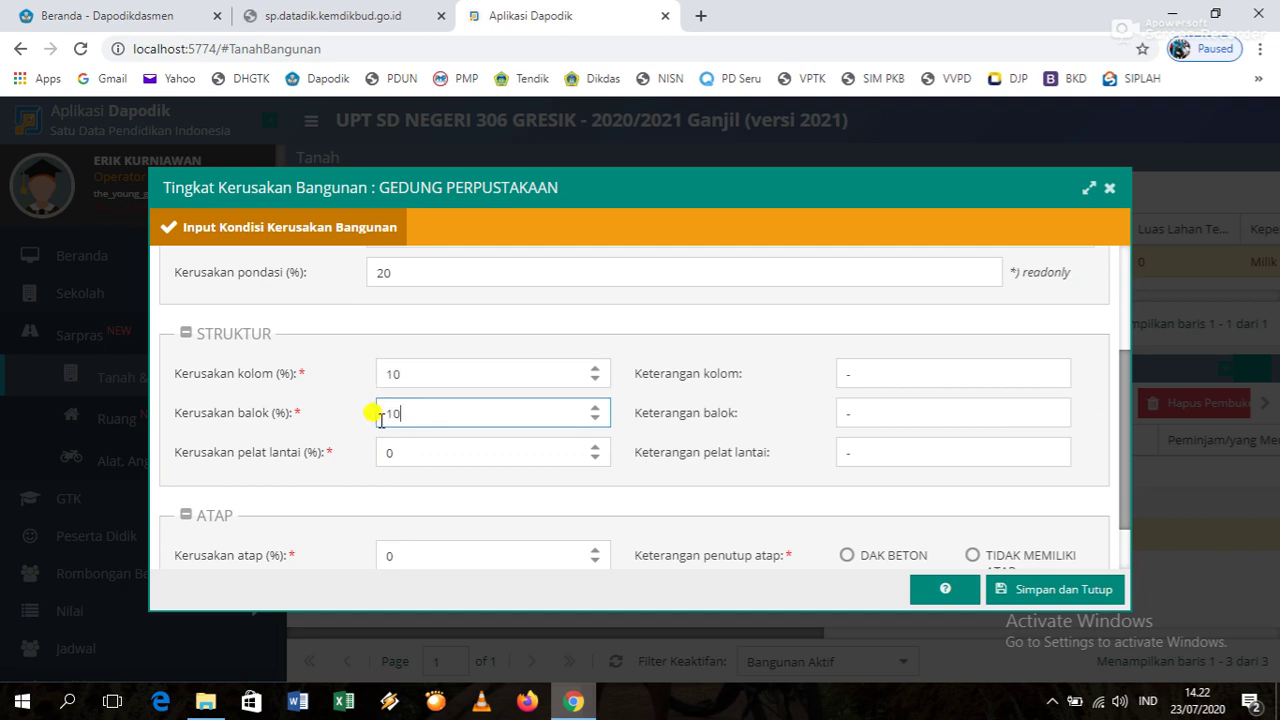
click(380, 453)
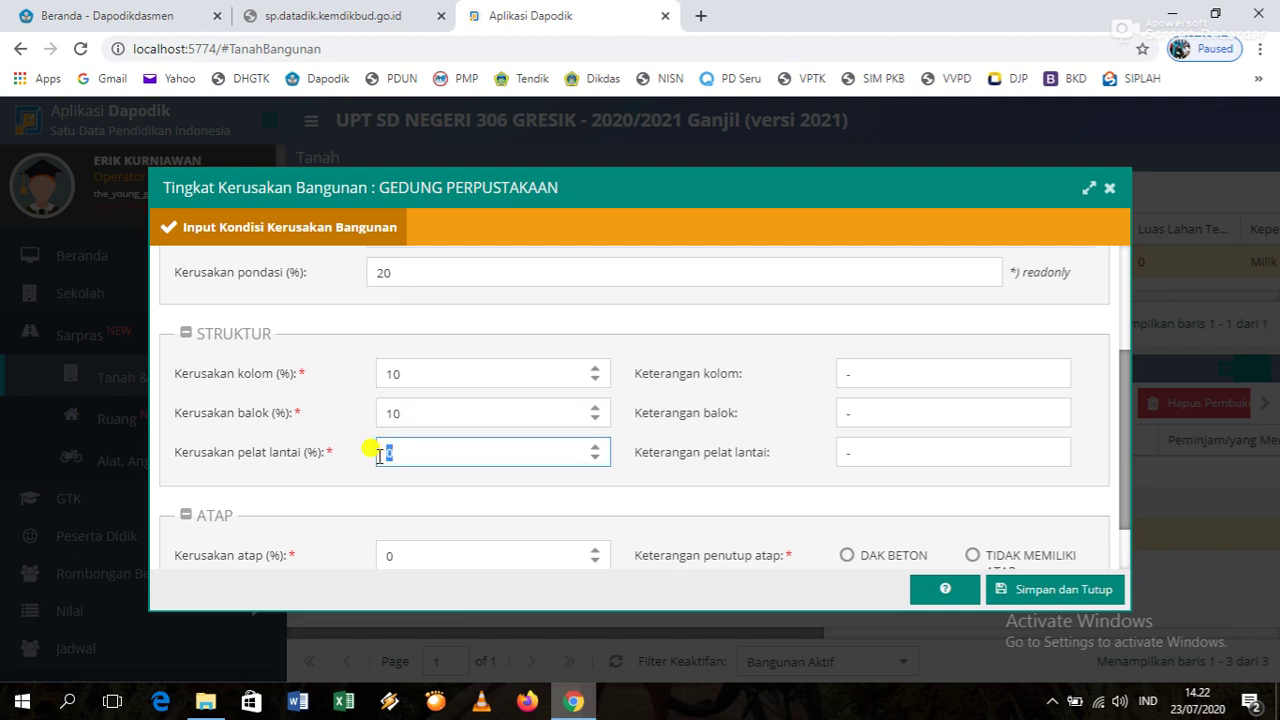
click(338, 474)
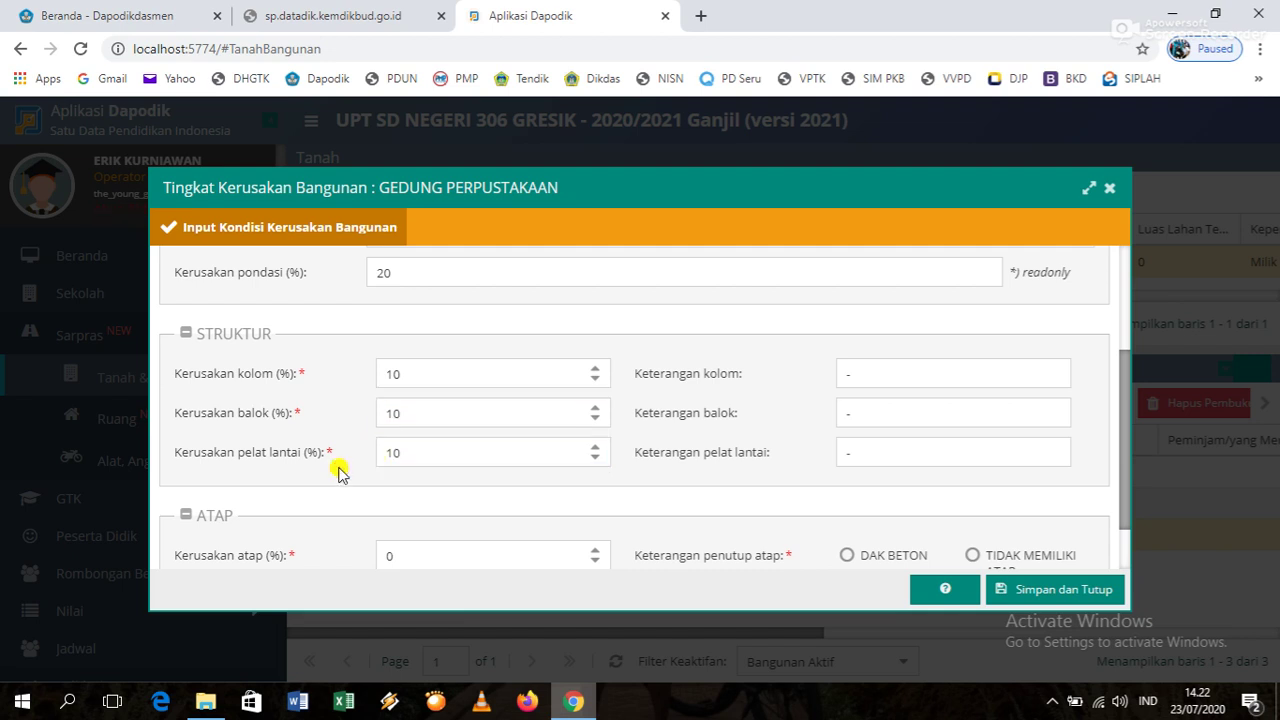
scroll(384, 480, up, 3)
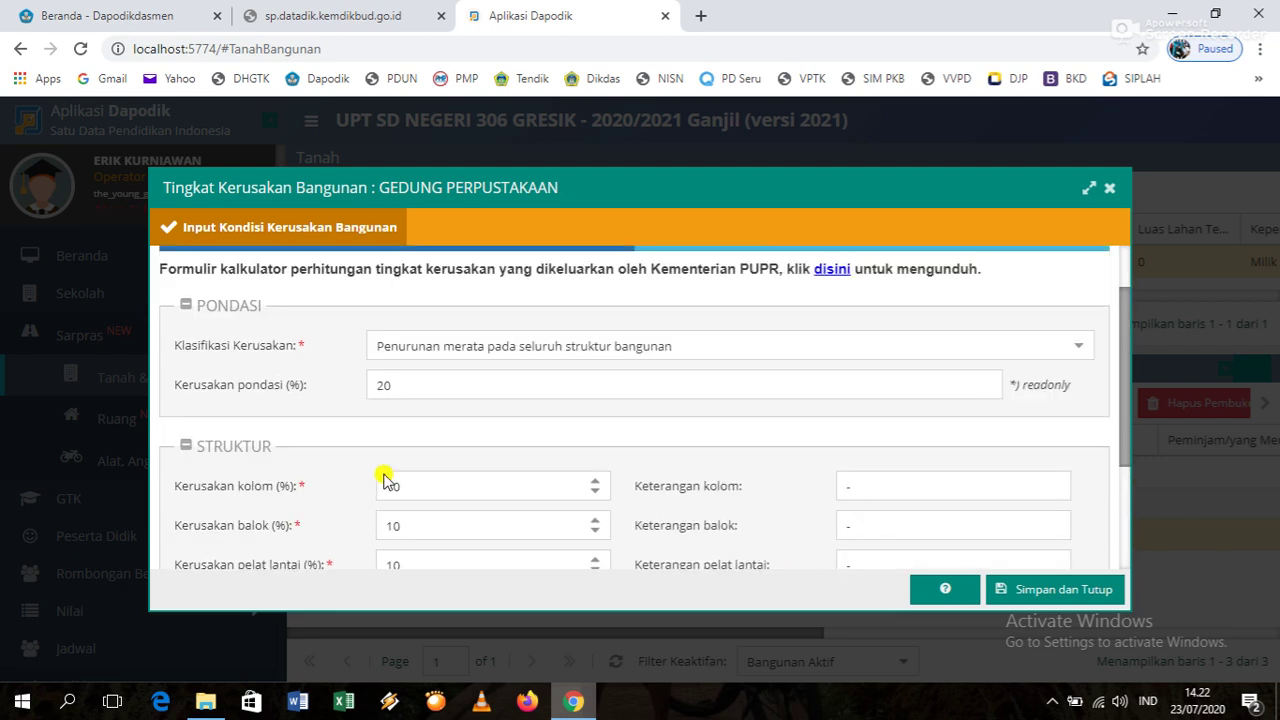
Set the roof damage (Kerusakan atap) to 20% and check the resulting damage percentage and criteria
scroll(489, 447, down, 2)
scroll(489, 447, down, 1)
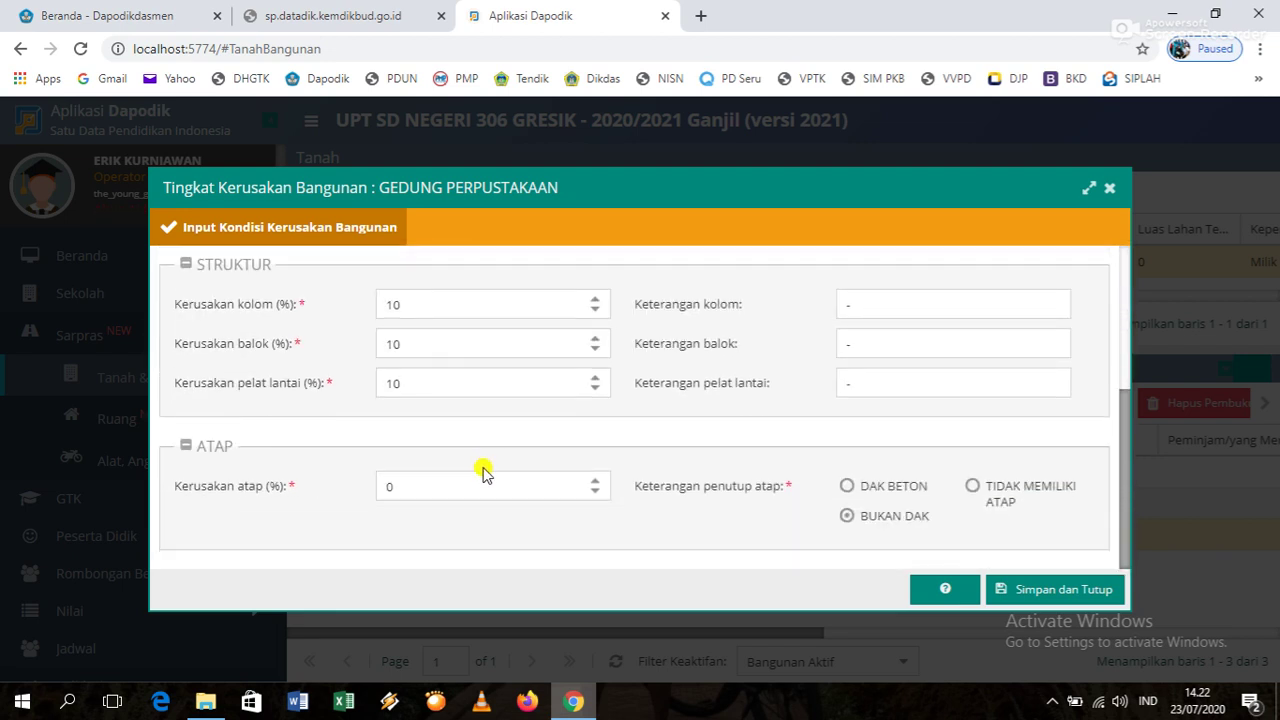
double_click(401, 488)
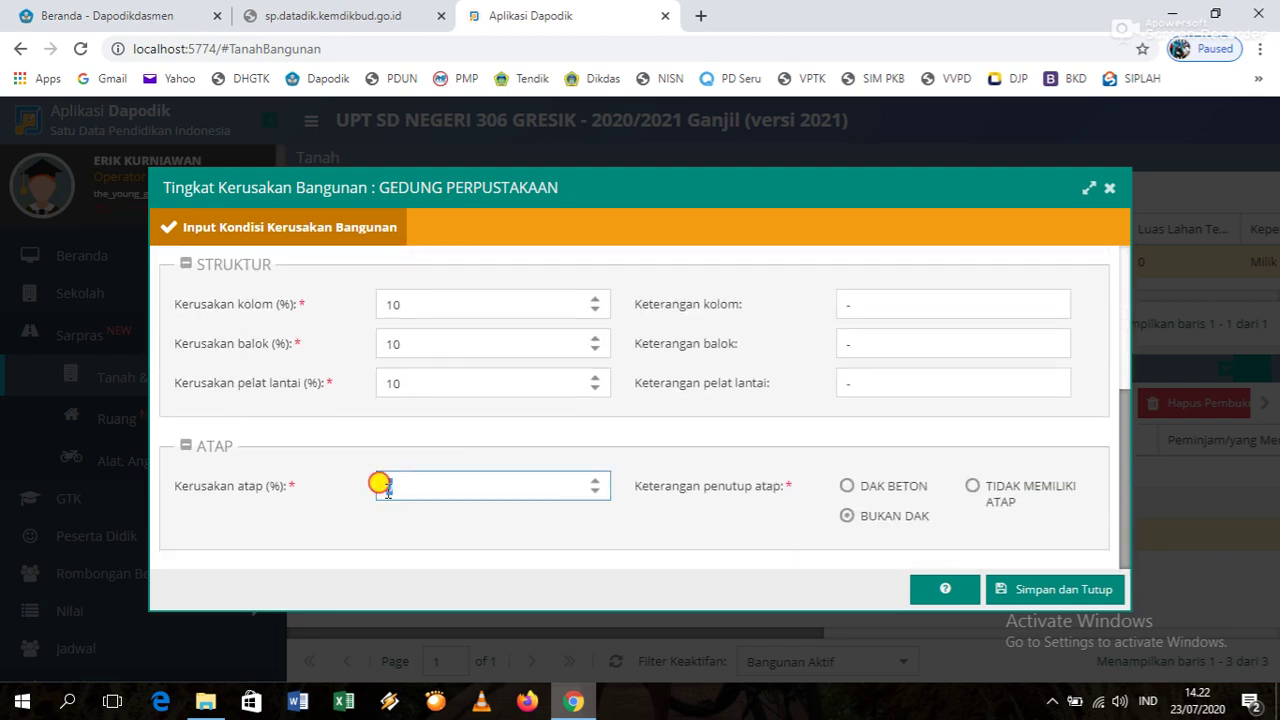
scroll(352, 500, up, 1)
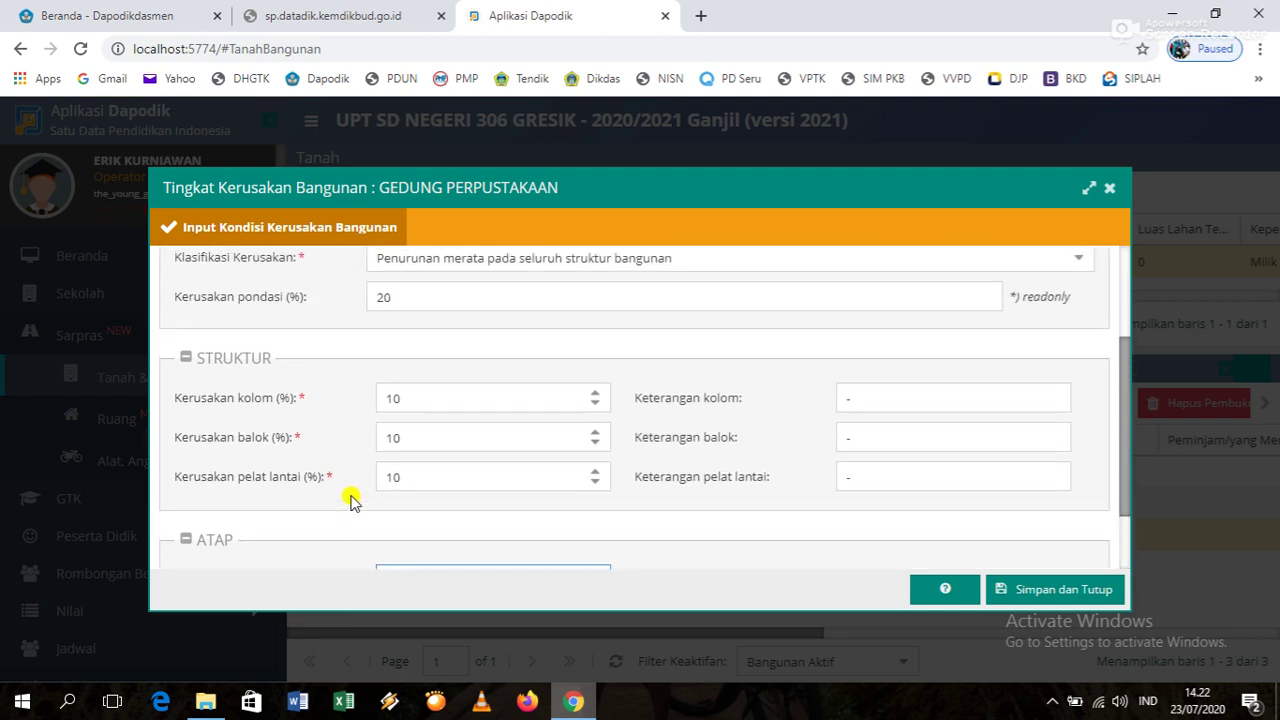
scroll(423, 506, down, 1)
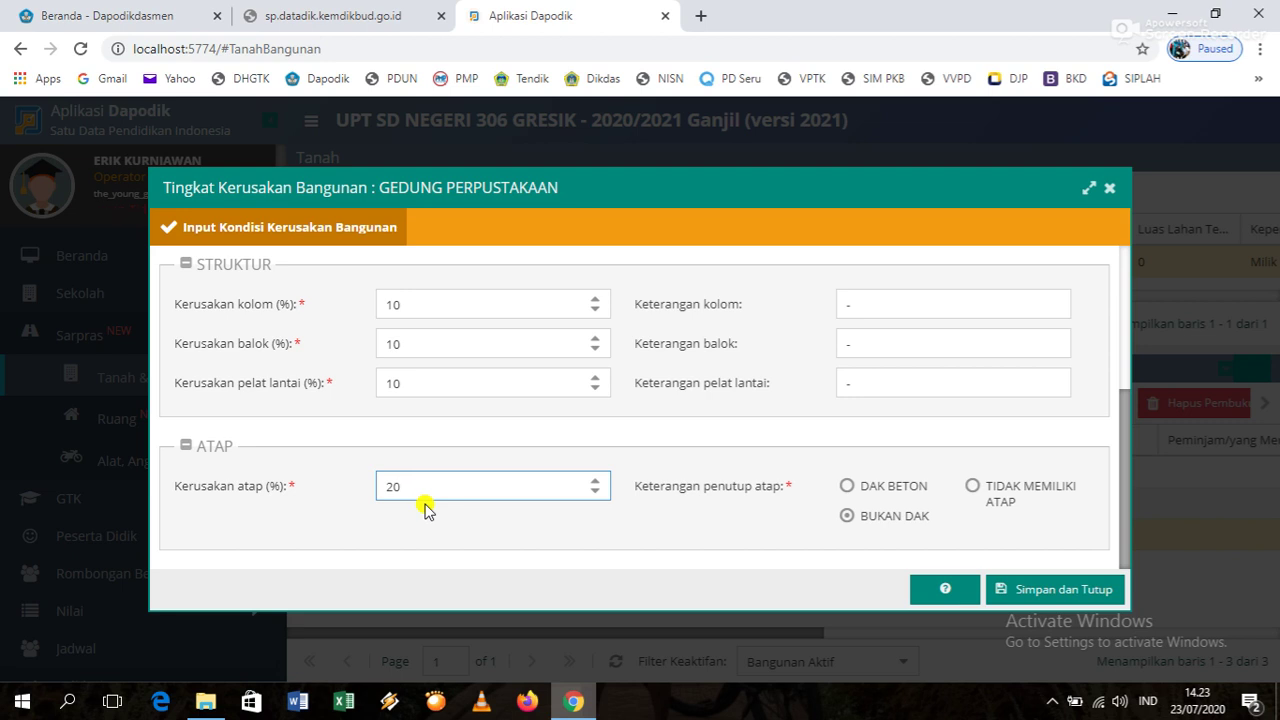
click(314, 509)
scroll(344, 506, up, 3)
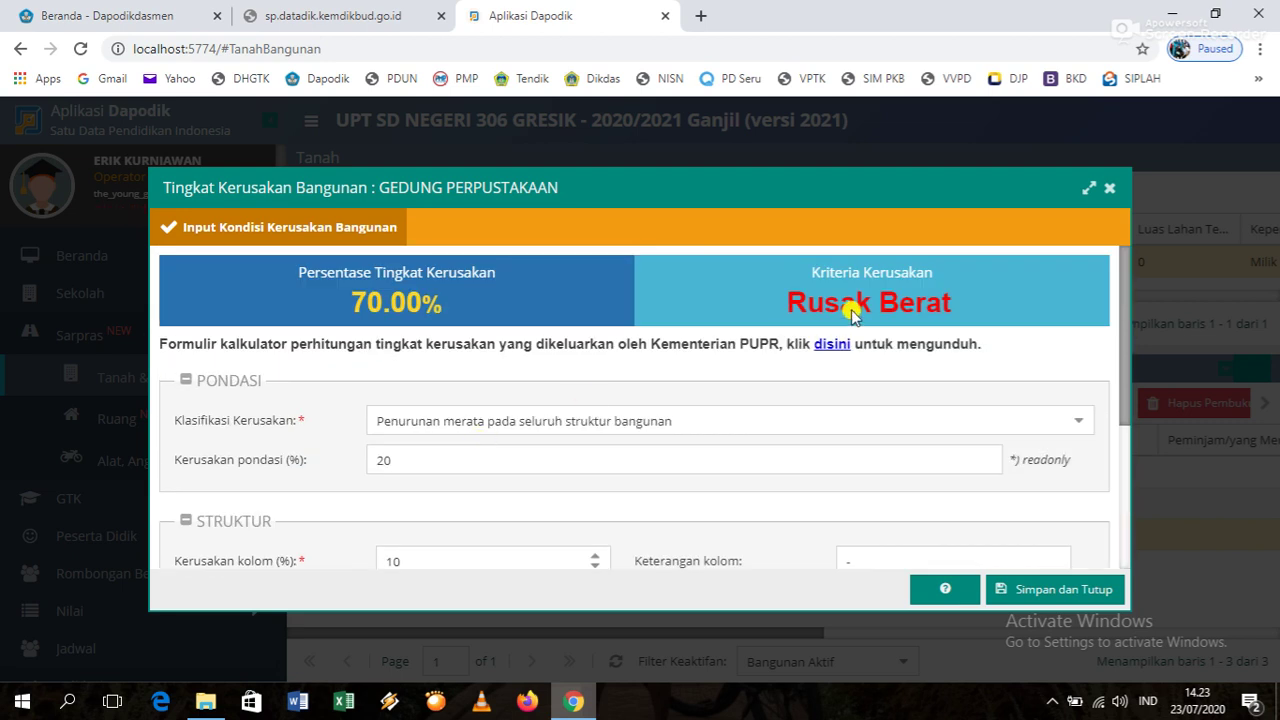
scroll(595, 460, down, 3)
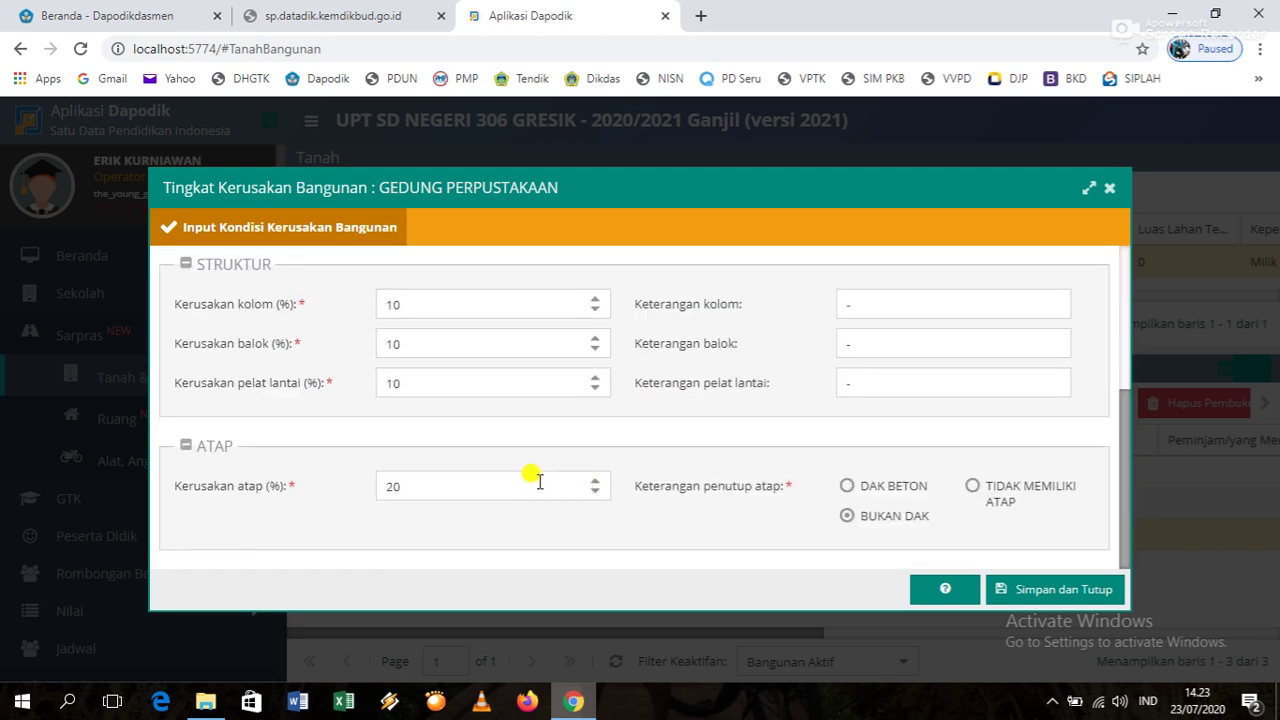
scroll(530, 478, up, 3)
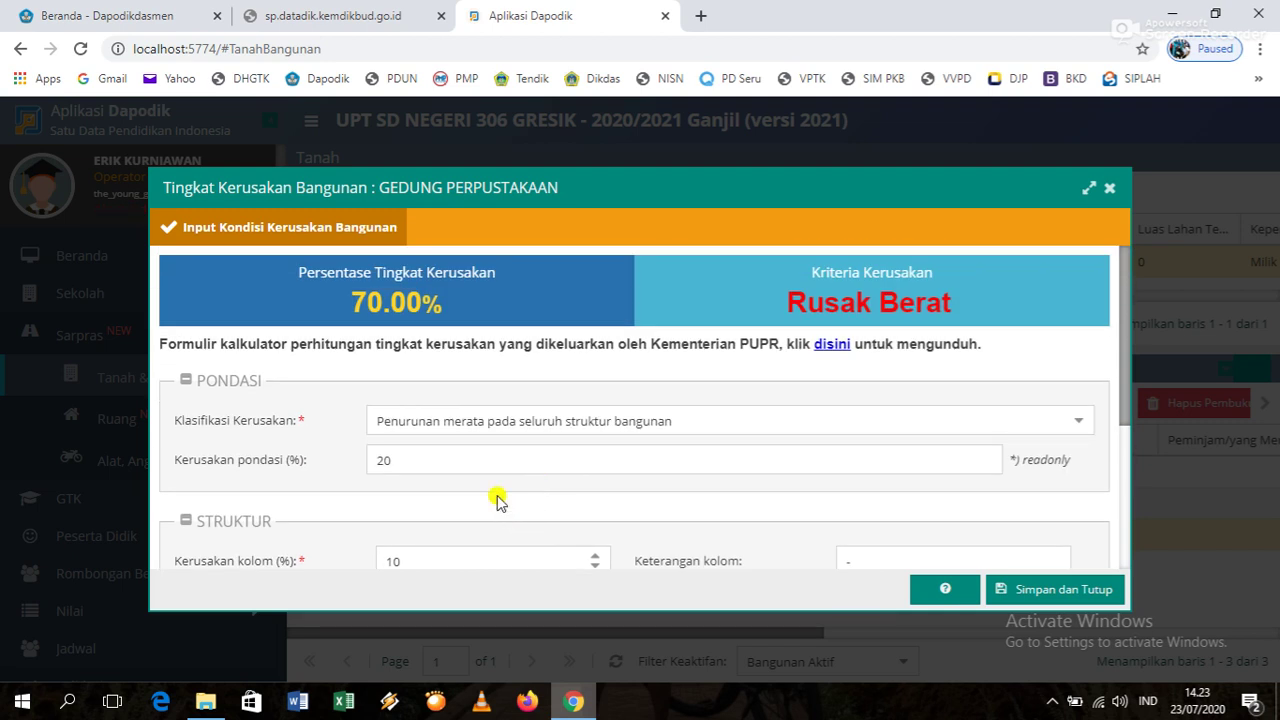
Change the beam damage (Kerusakan balok) in the STRUKTUR section to 12%
scroll(480, 498, down, 1)
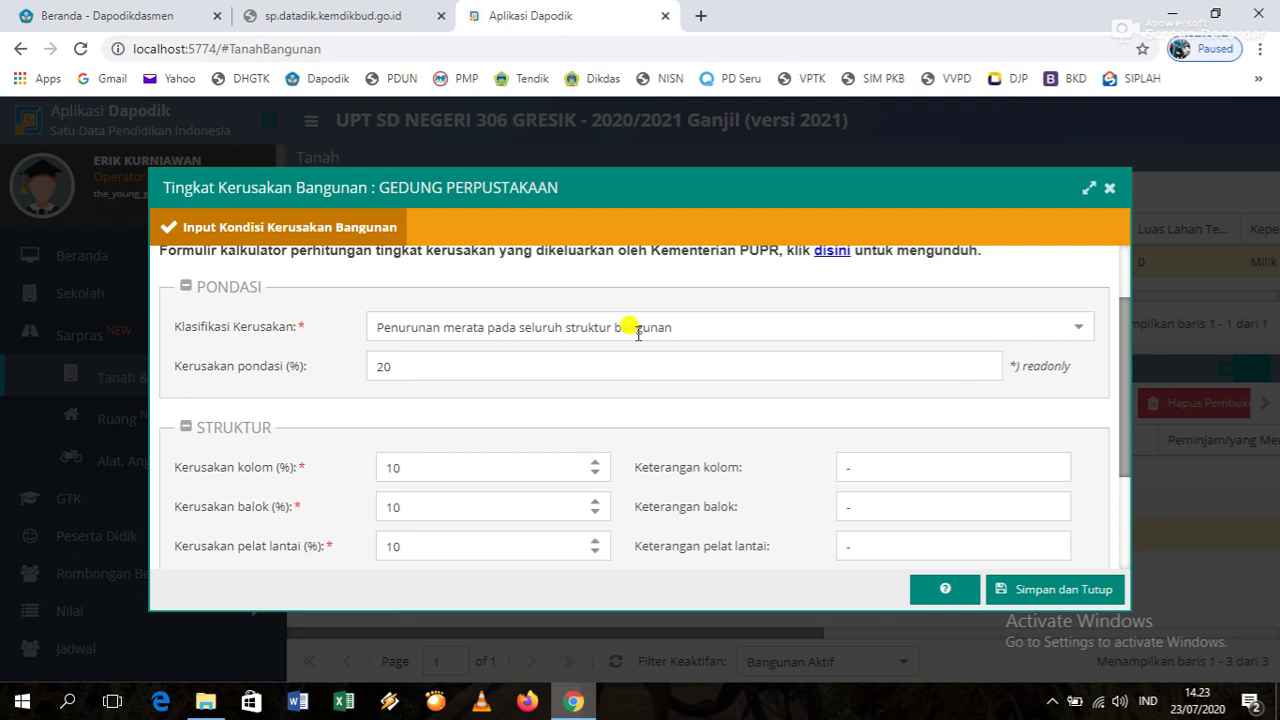
scroll(523, 449, down, 1)
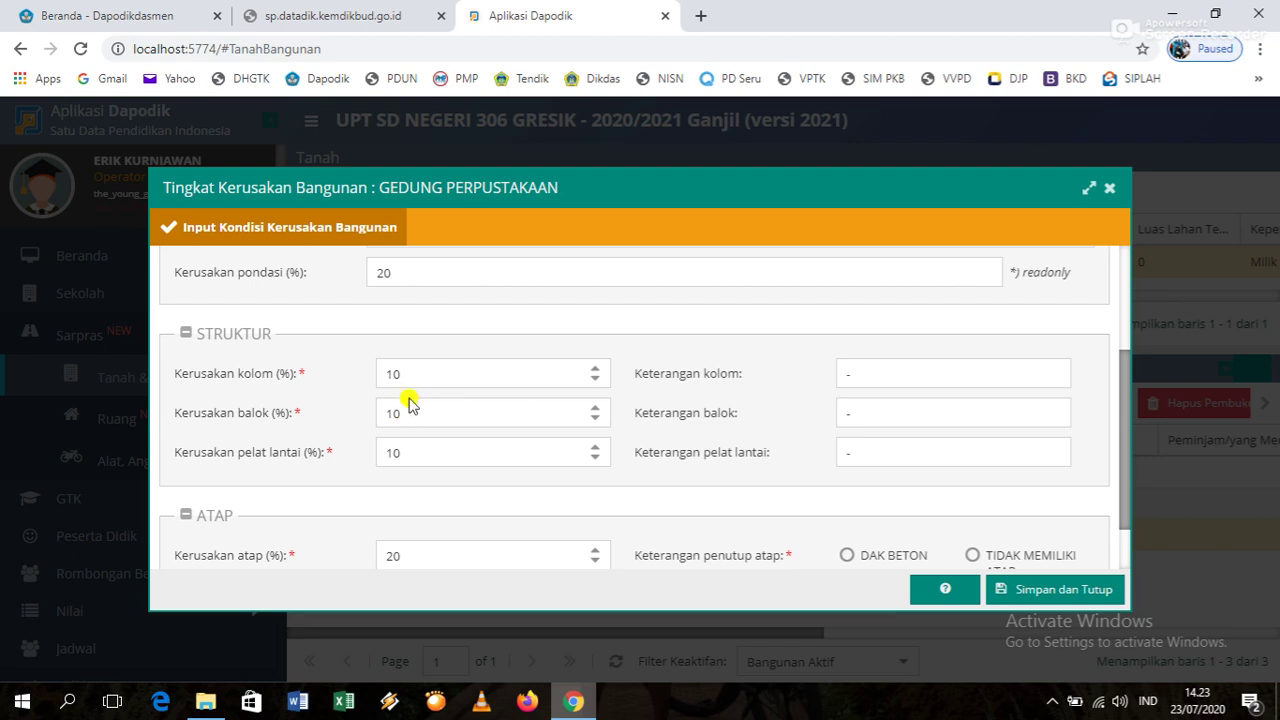
double_click(393, 412)
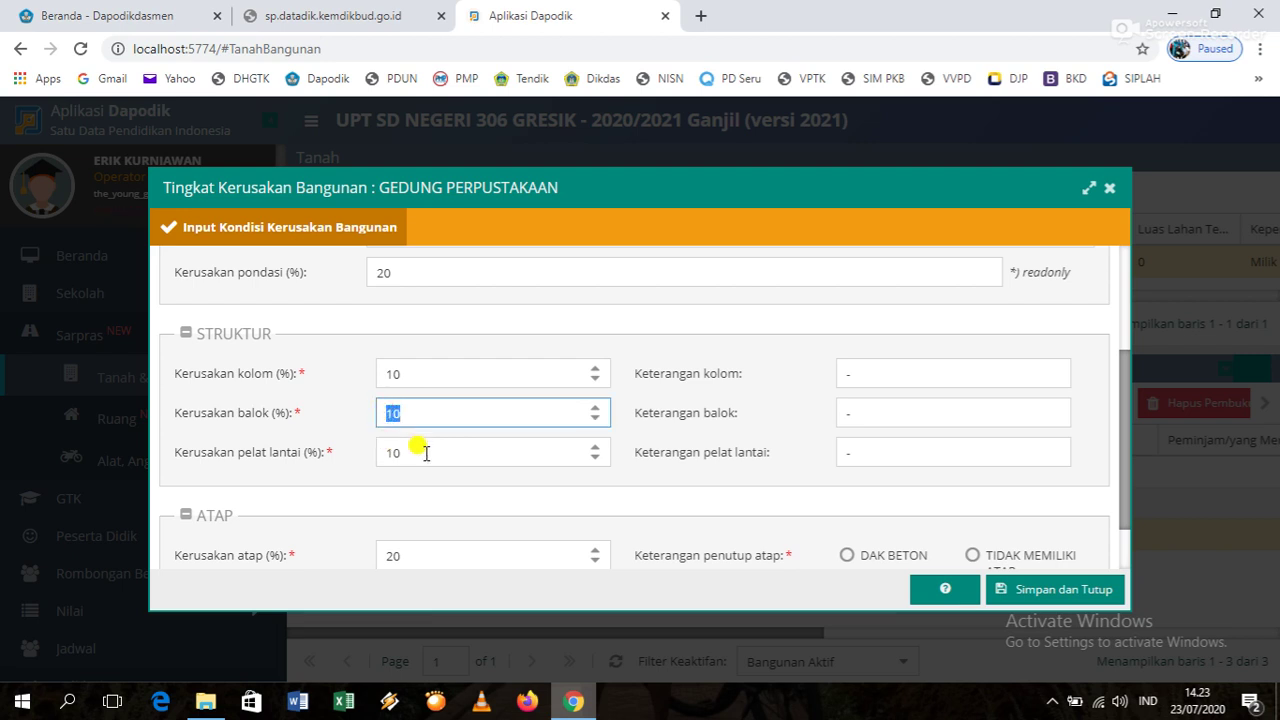
click(430, 409)
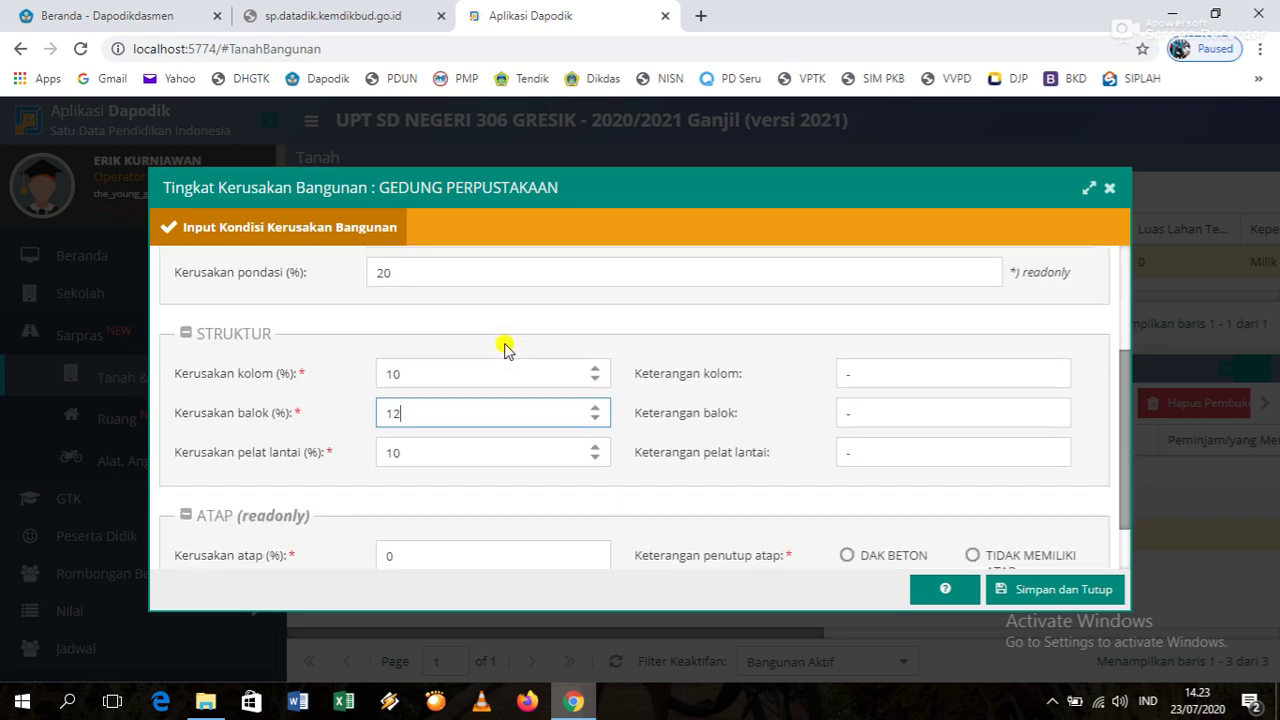
Discard the unsaved damage entries, then reopen the condition form for GEDUNG PERPUSTAKAAN and check its values
click(1109, 188)
click(463, 540)
click(848, 403)
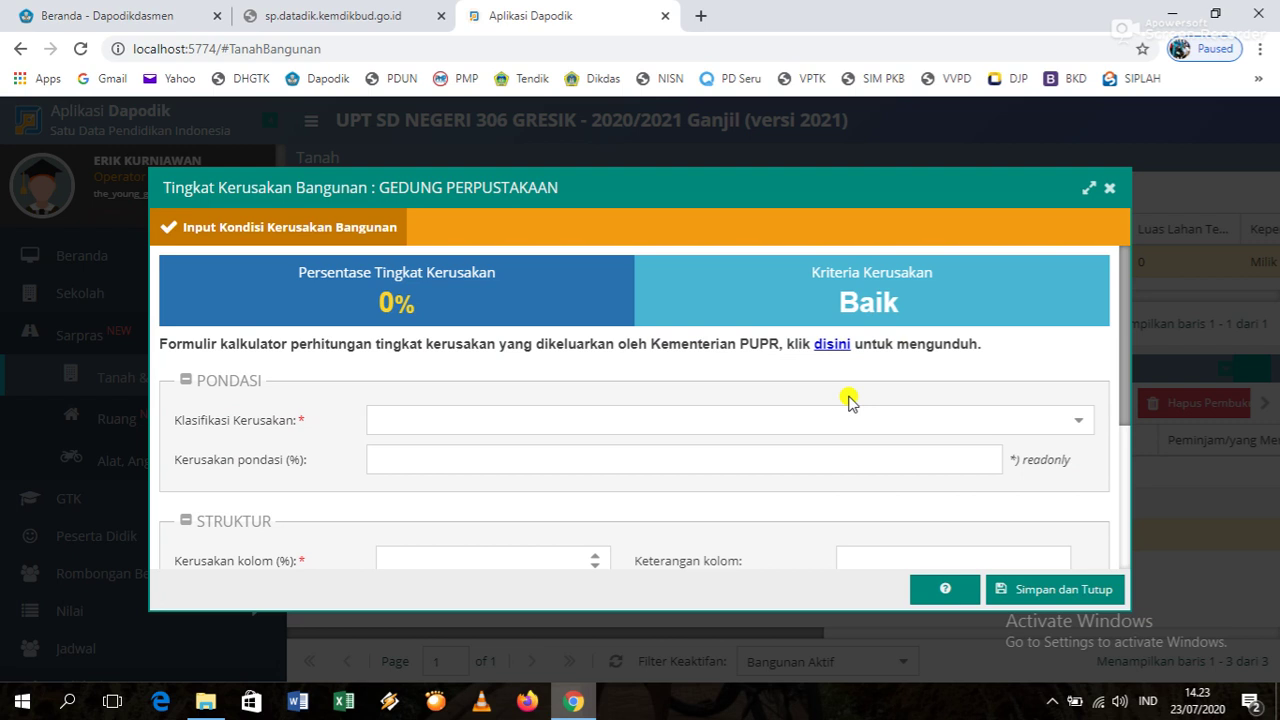
scroll(573, 435, down, 3)
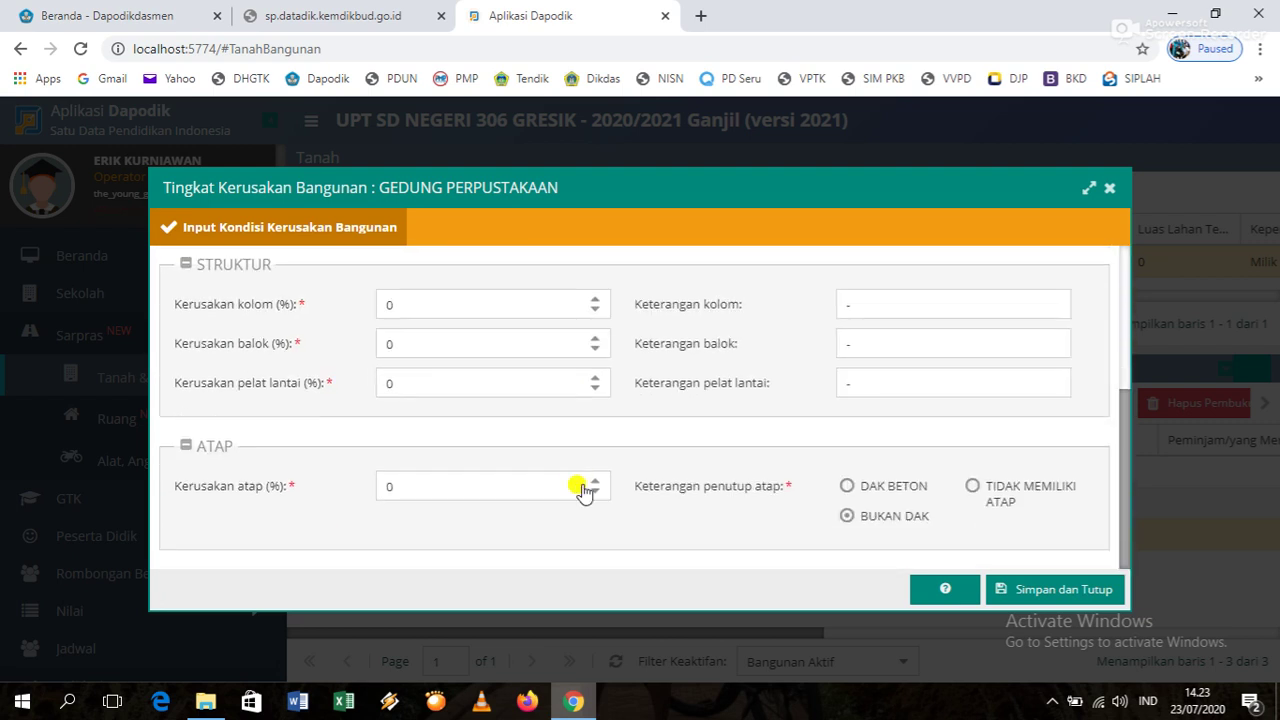
scroll(585, 460, up, 3)
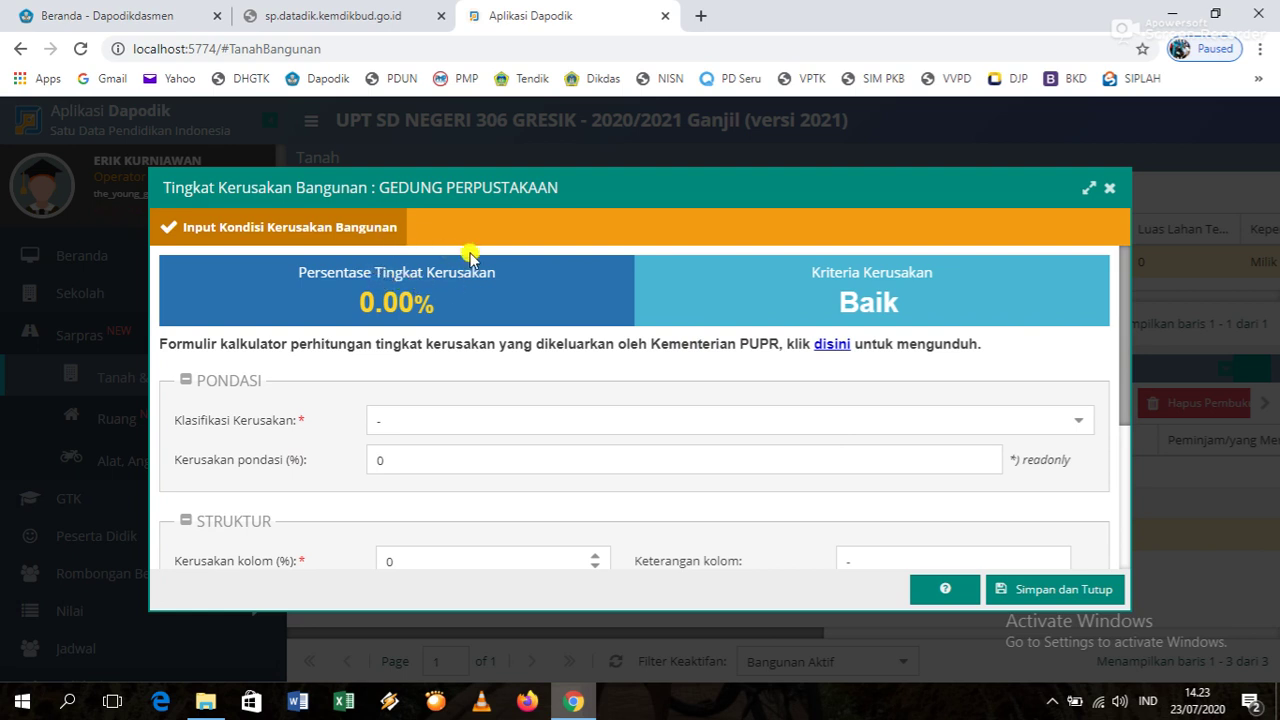
Download the PUPR damage calculator form from the GEDUNG PERPUSTAKAAN condition form, open it in Excel and dismiss the activation notice
scroll(410, 515, down, 3)
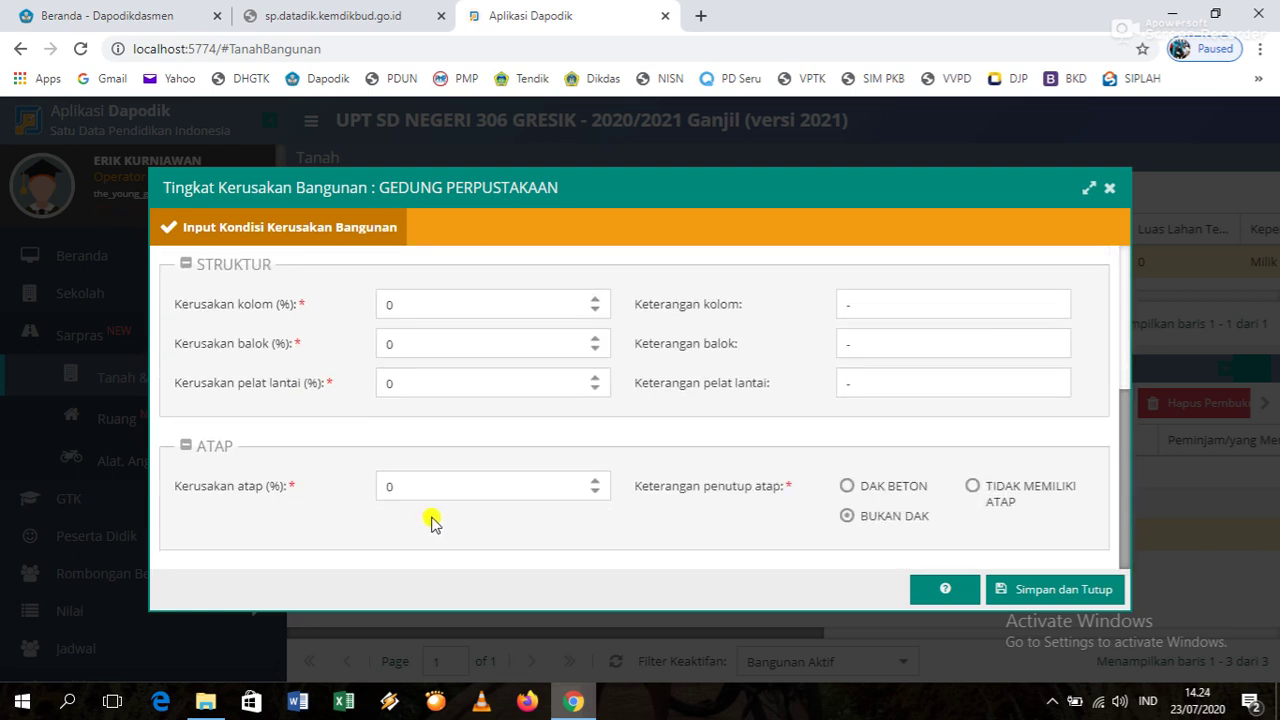
scroll(517, 515, up, 3)
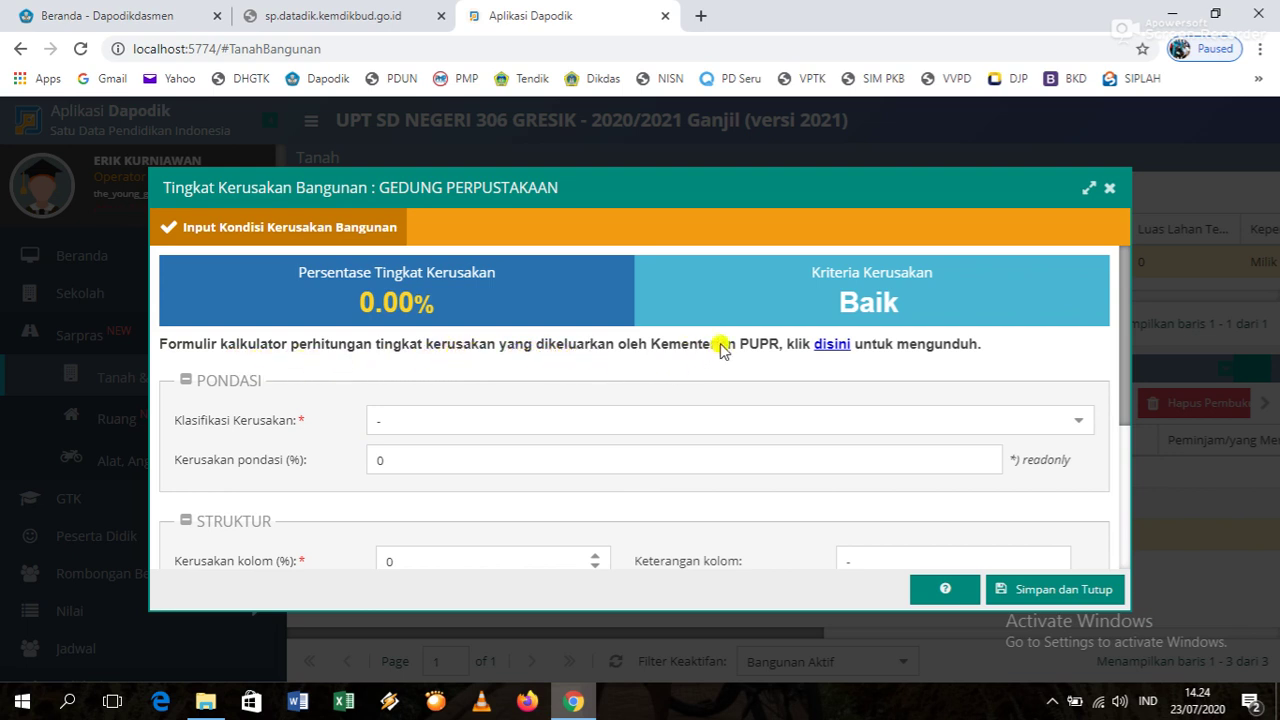
click(834, 345)
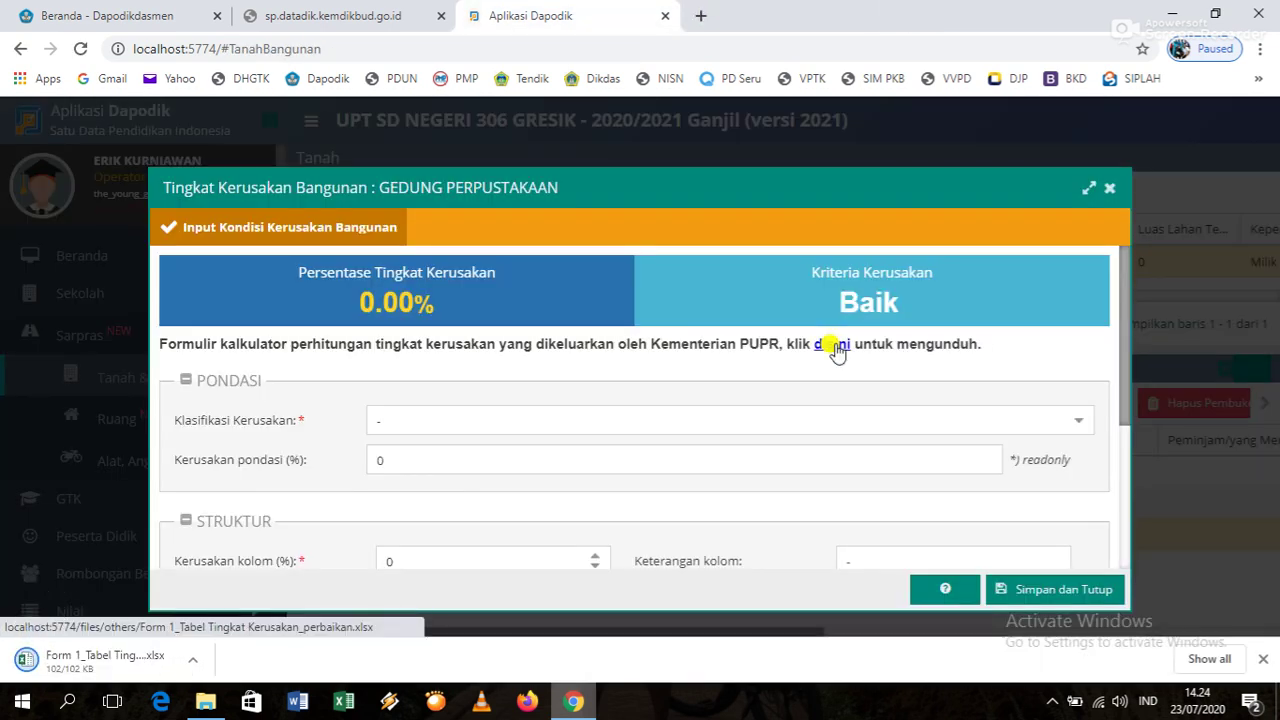
click(127, 662)
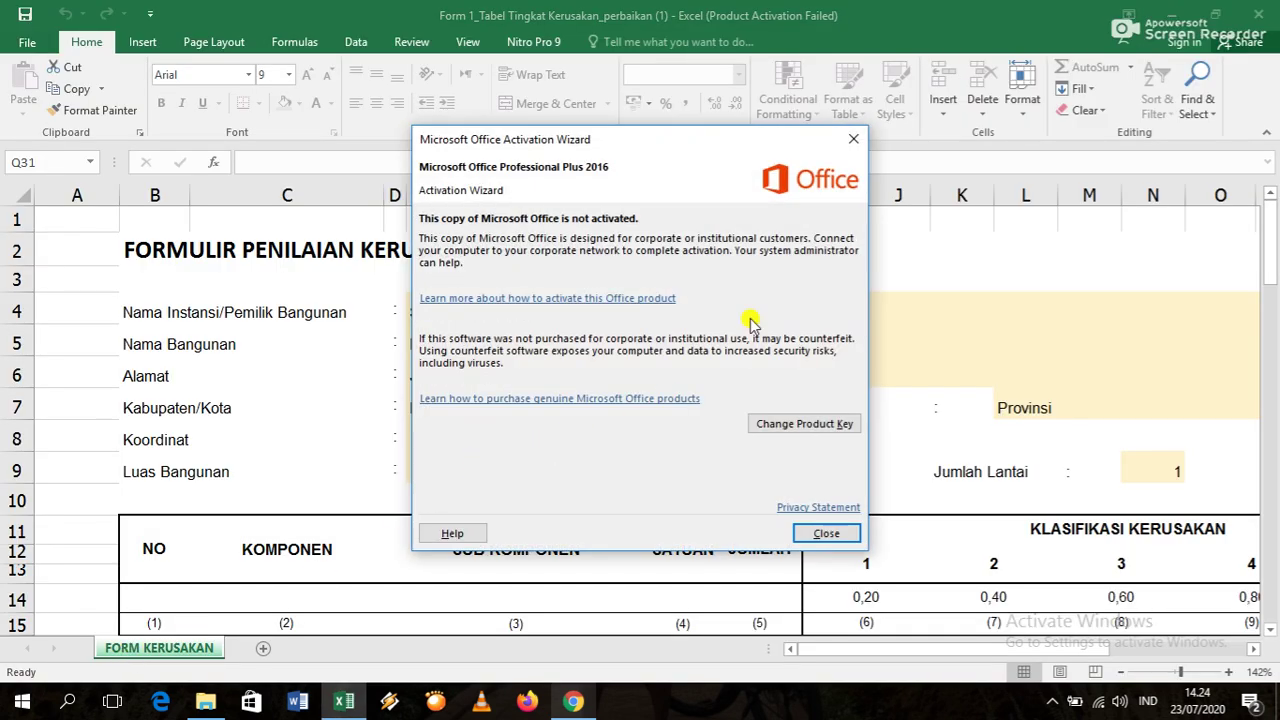
click(853, 138)
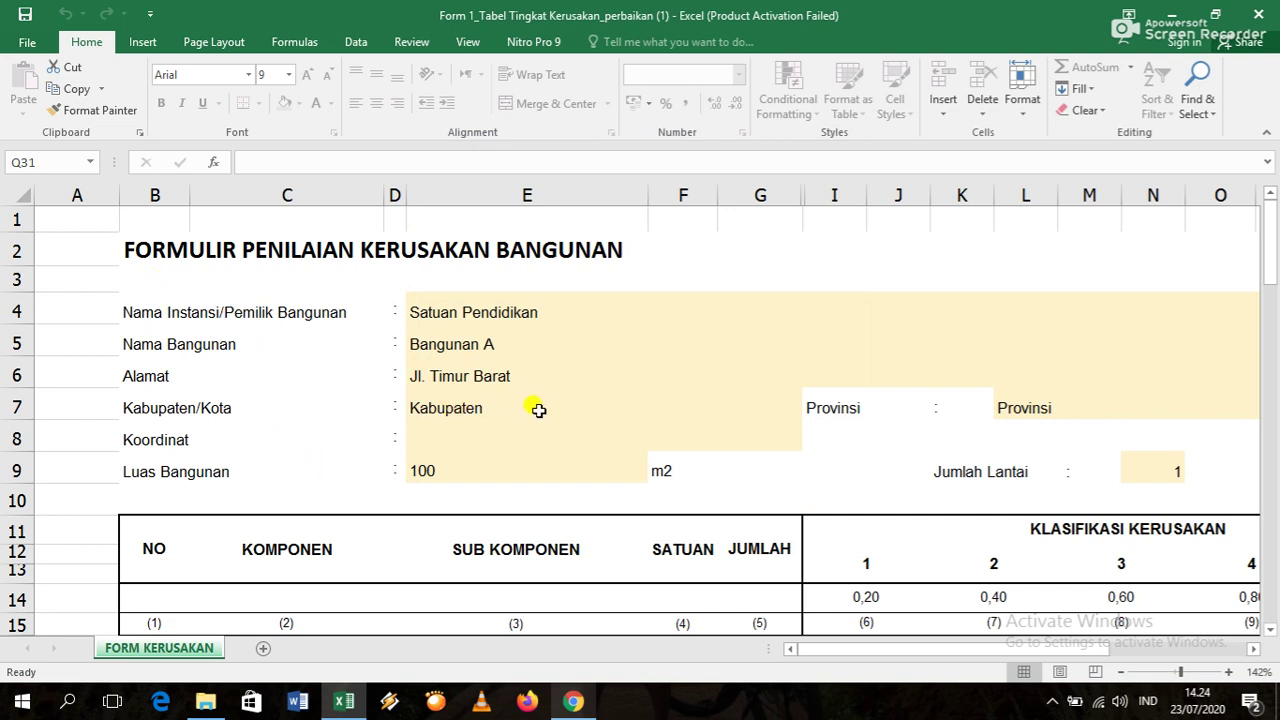
Set the building name (Nama Bangunan) in the assessment form to Perpustakaan
click(470, 440)
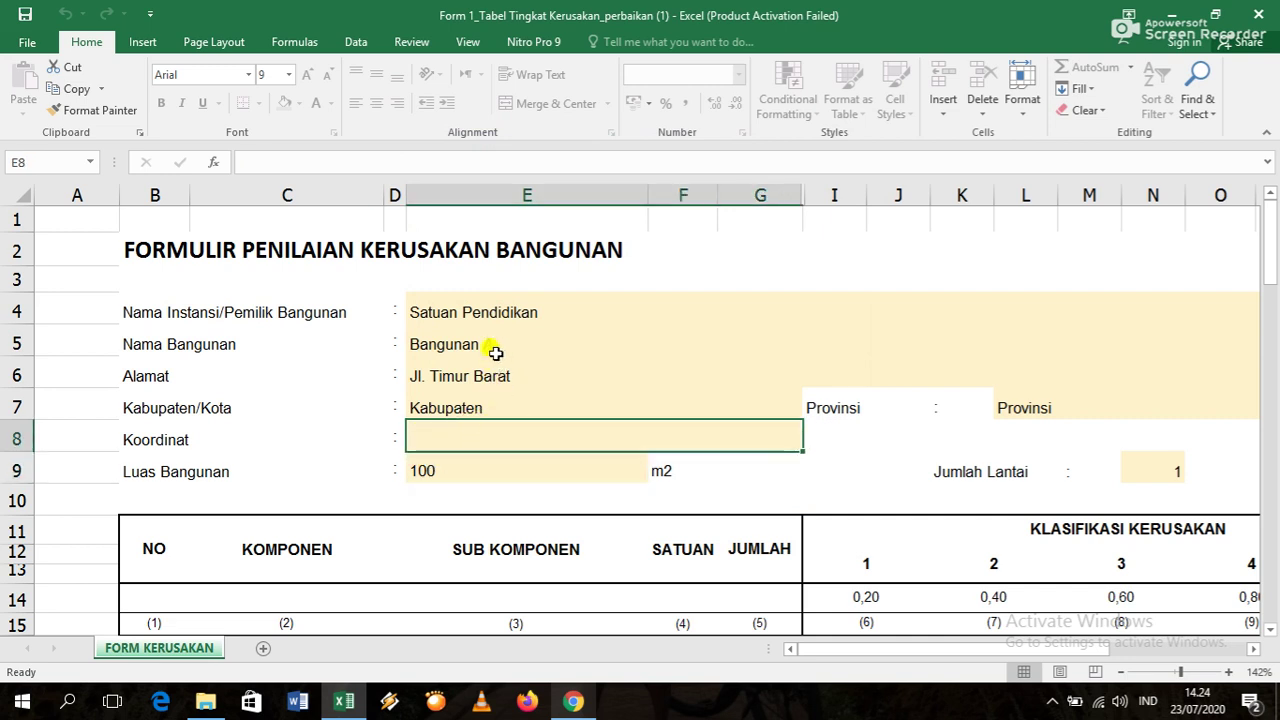
double_click(469, 376)
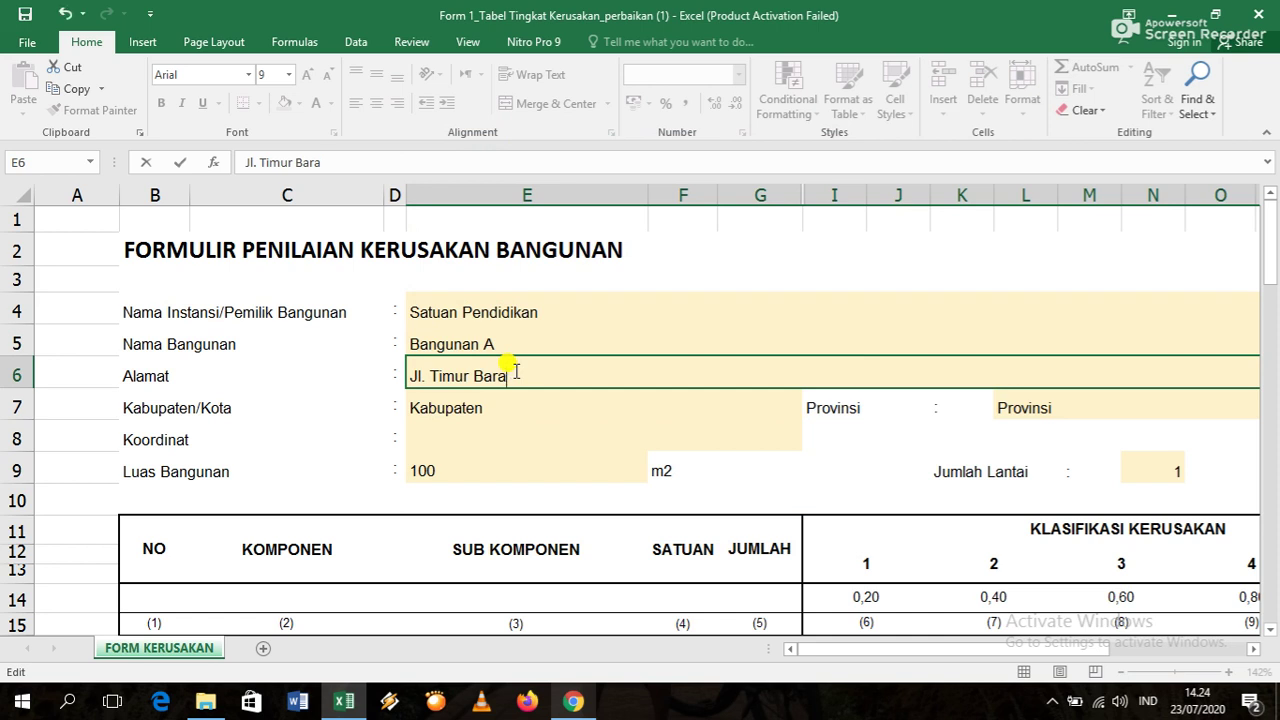
click(554, 445)
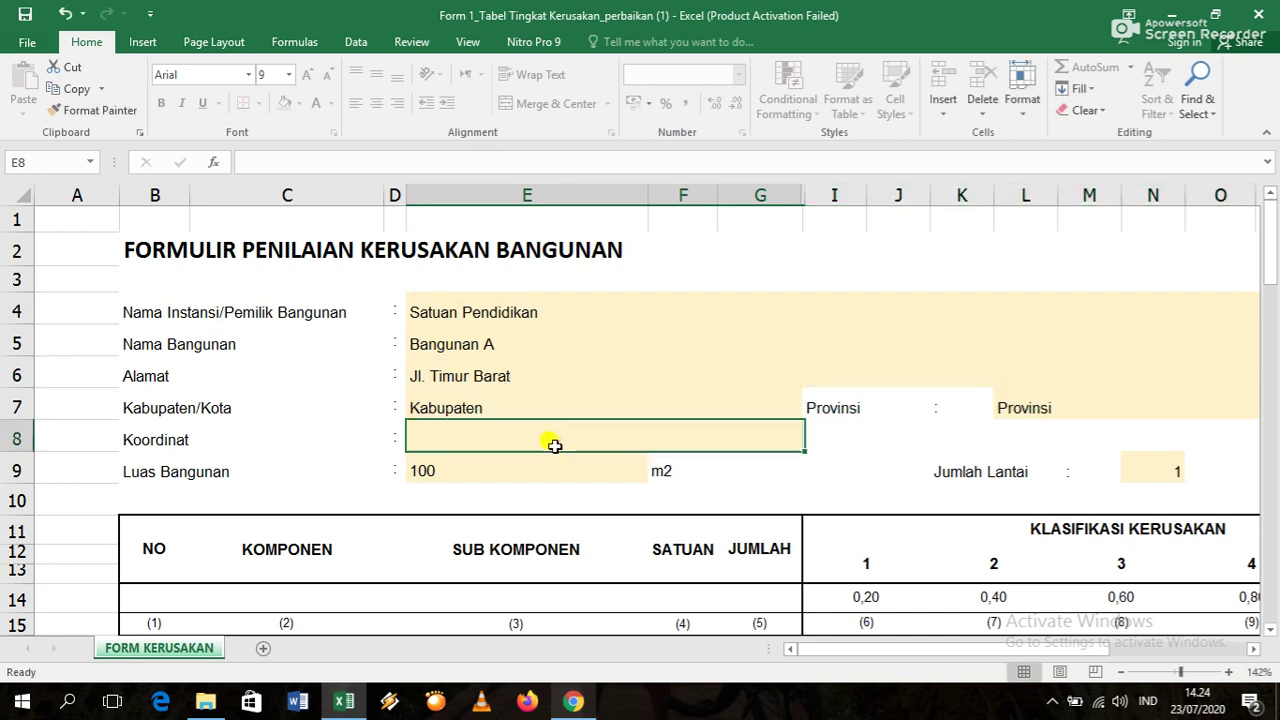
double_click(455, 343)
drag(494, 344, 385, 337)
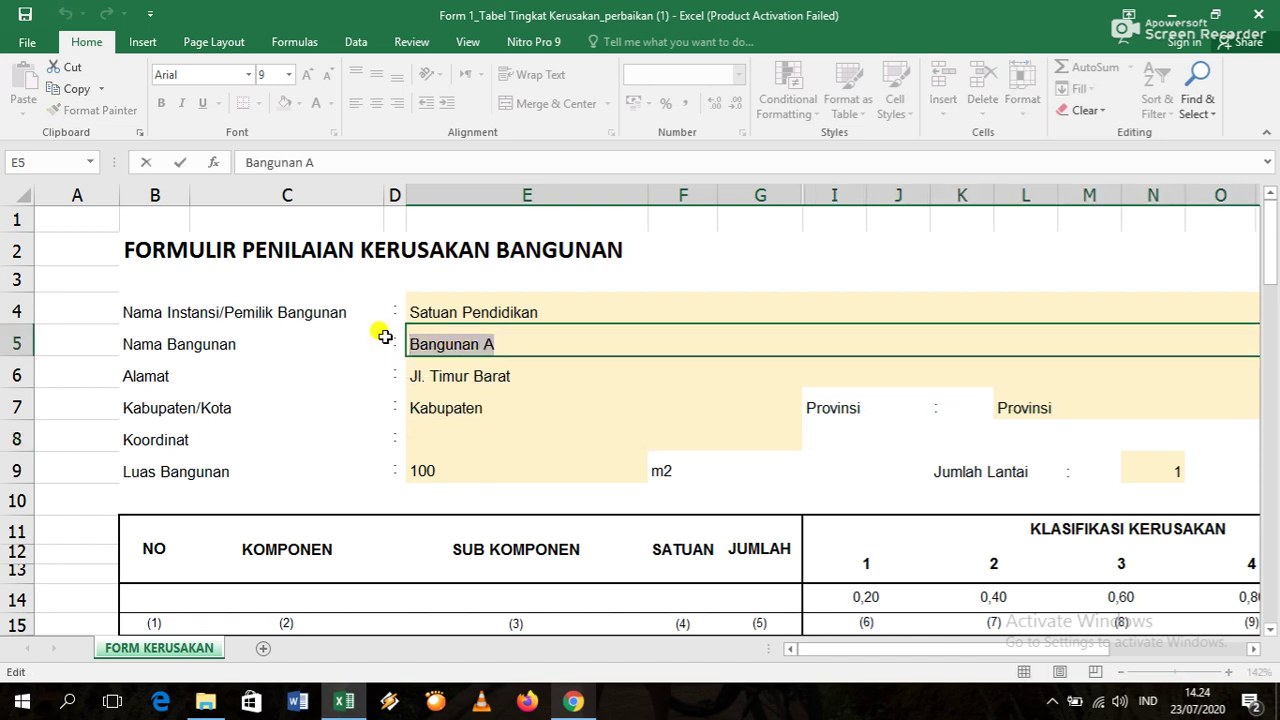
text(P)
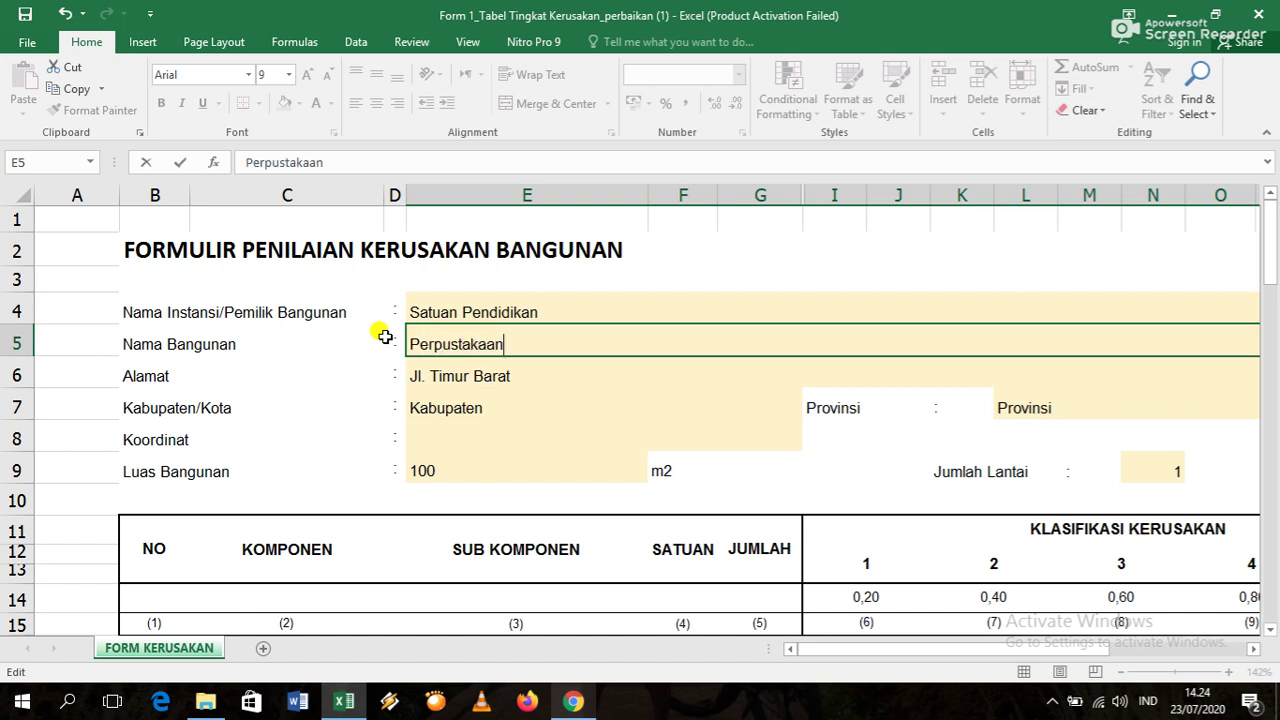
text(erpustakaan)
click(594, 424)
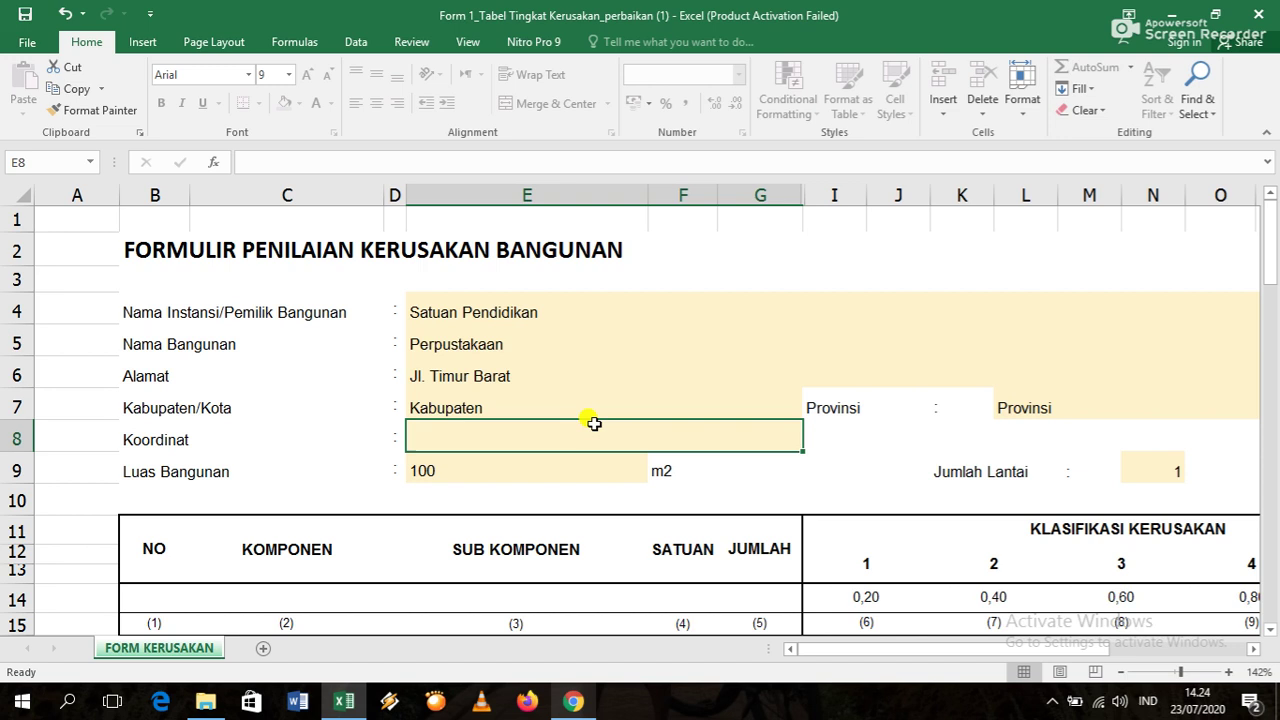
Examine the damage table's components, quantities, classification and damage level columns, including the classification choices for Pondasi
scroll(577, 500, down, 1)
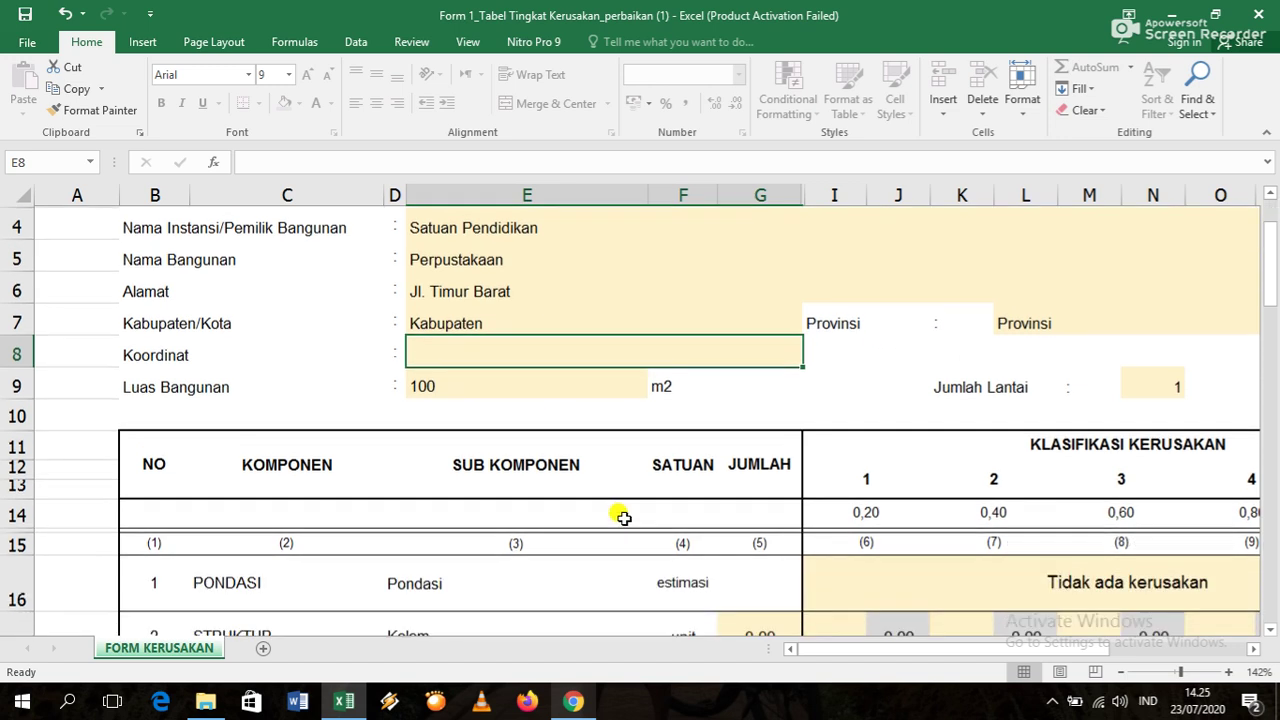
click(1121, 672)
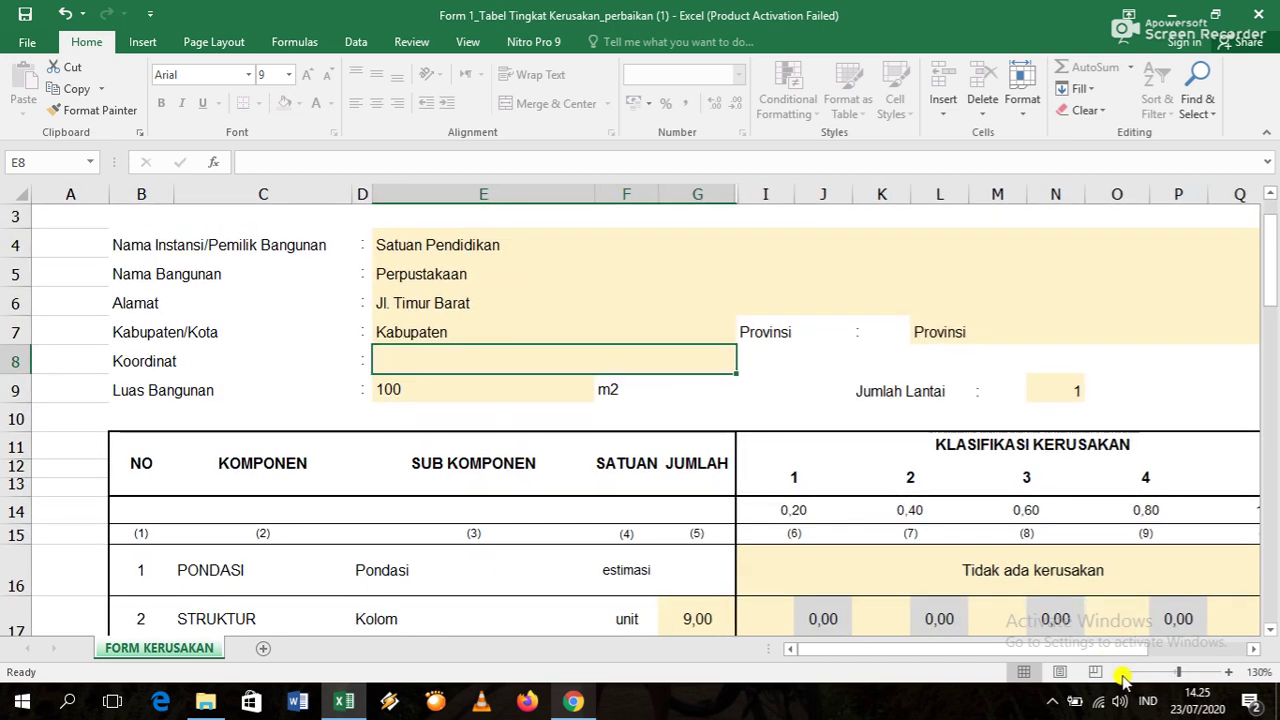
scroll(826, 451, down, 1)
scroll(826, 451, down, 1)
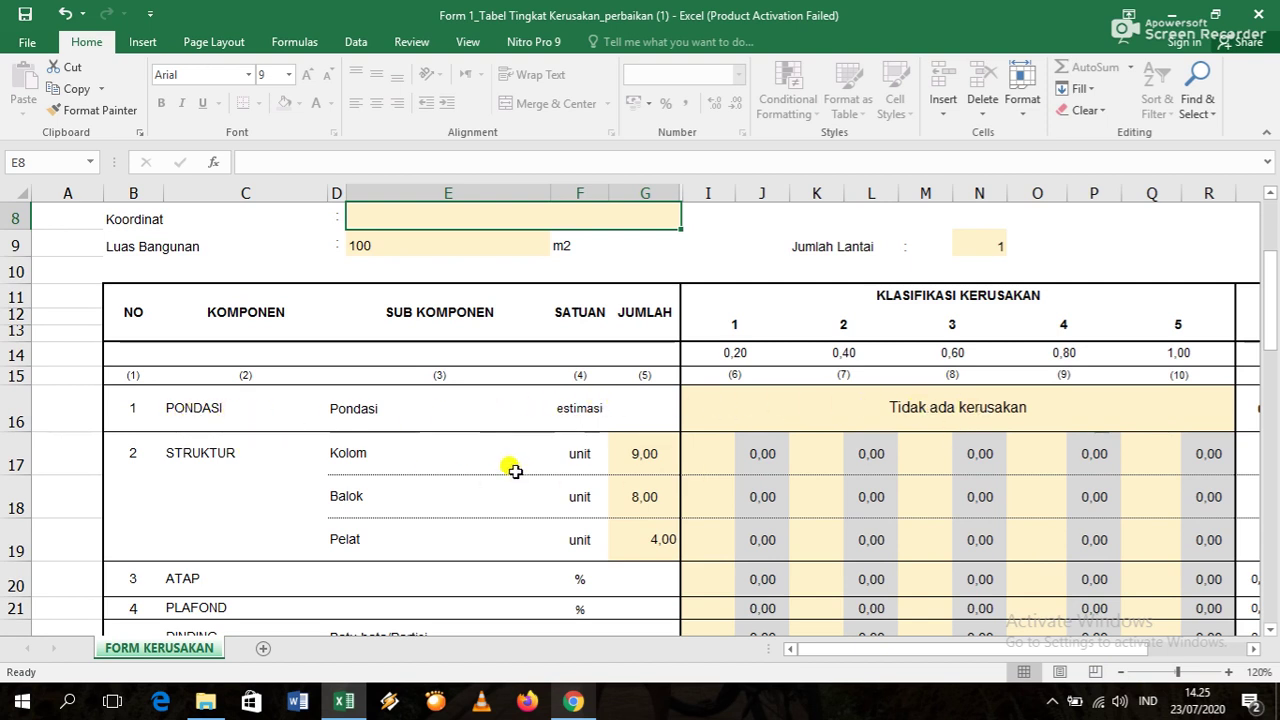
click(638, 445)
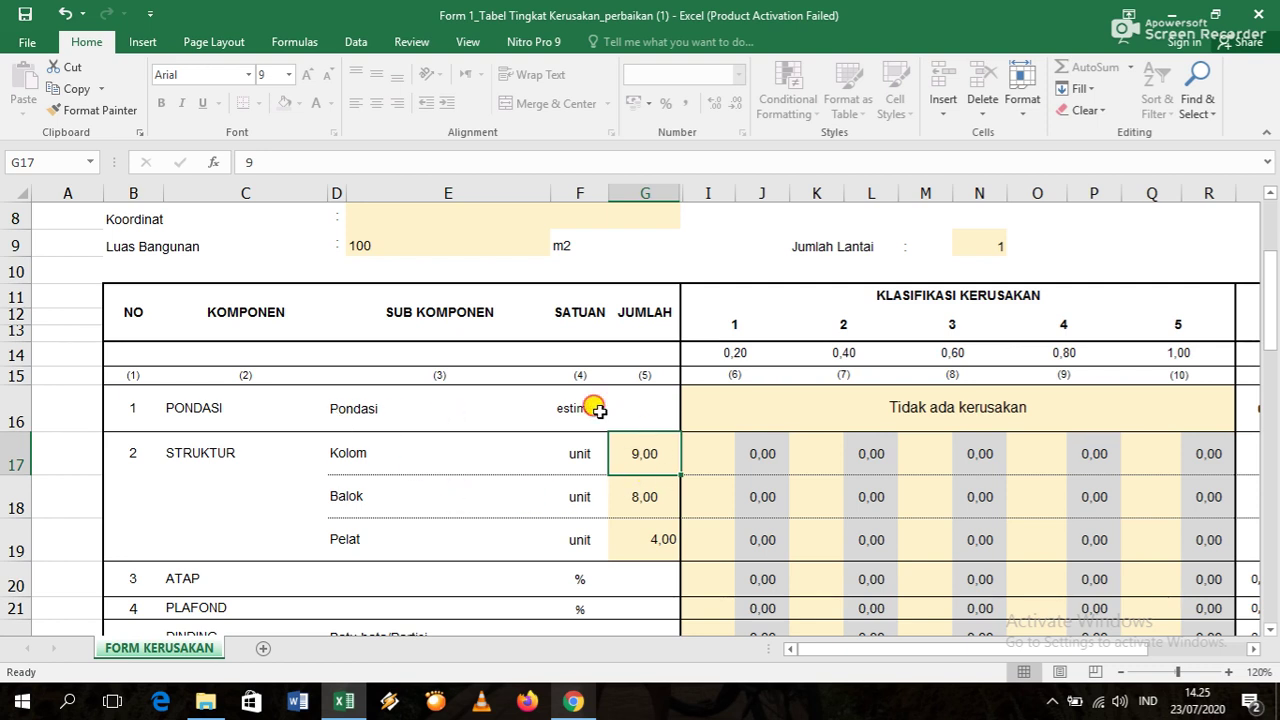
click(875, 407)
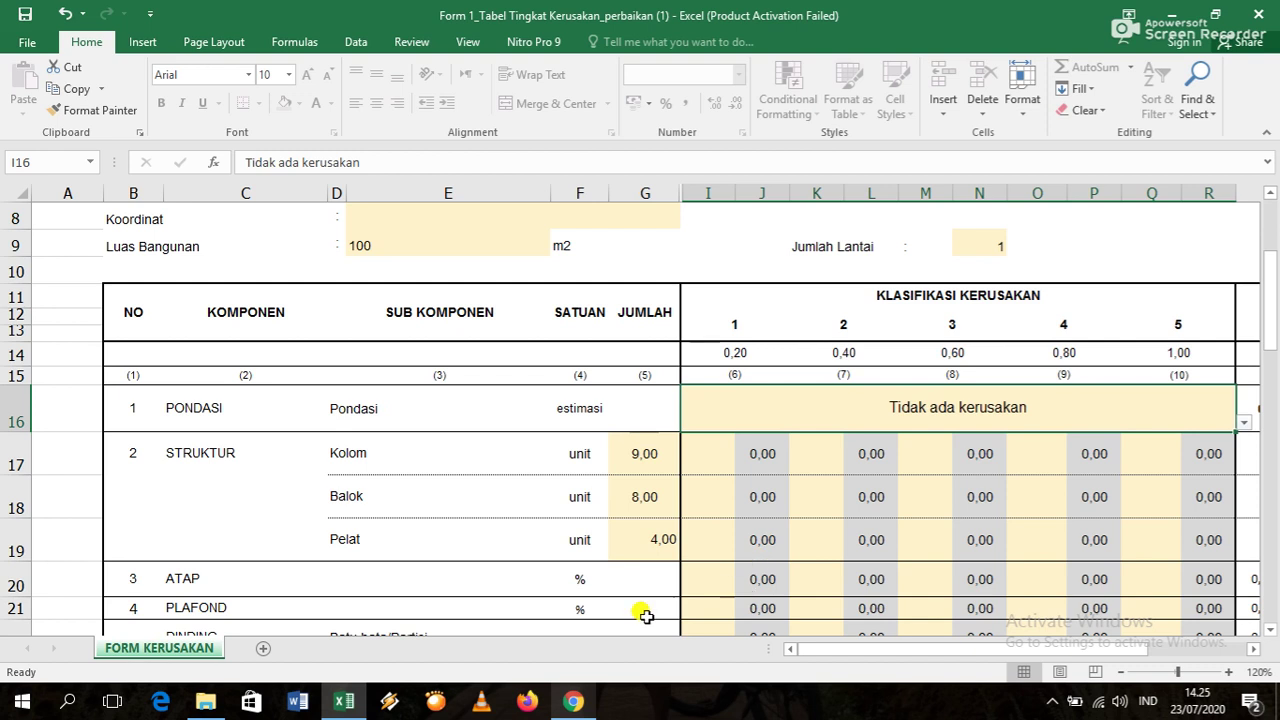
drag(1097, 650, 1173, 652)
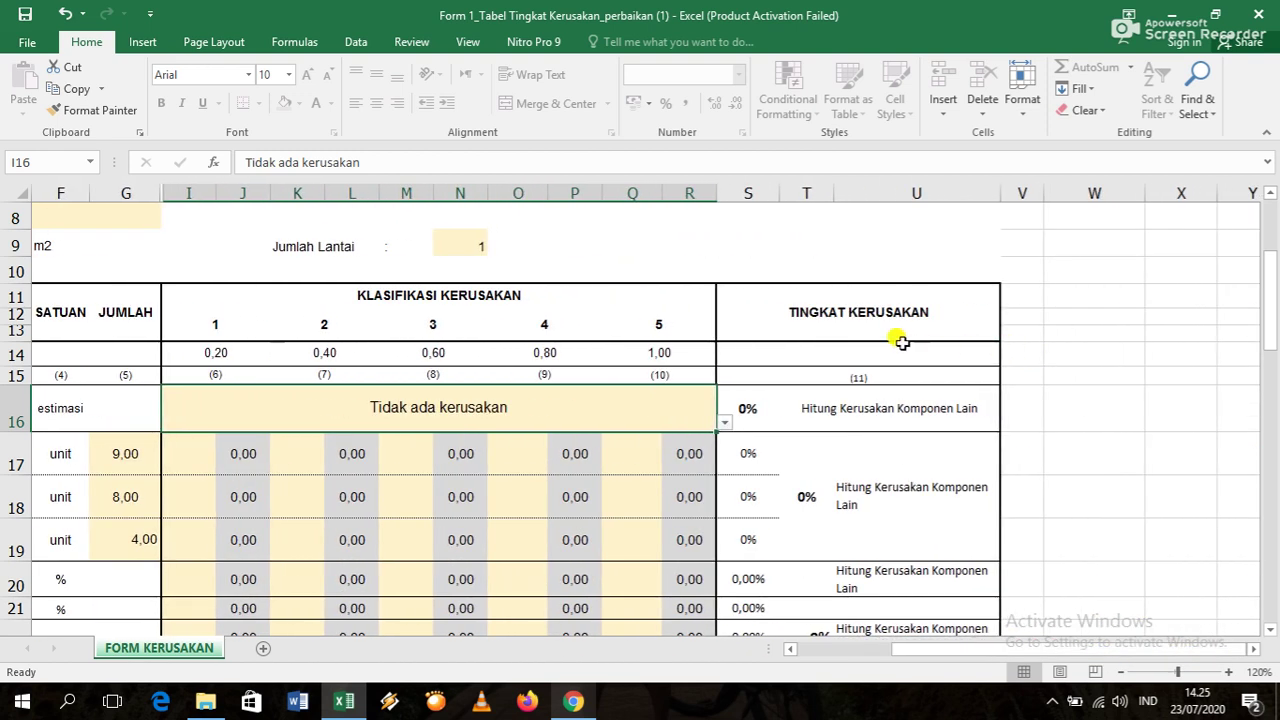
click(1120, 672)
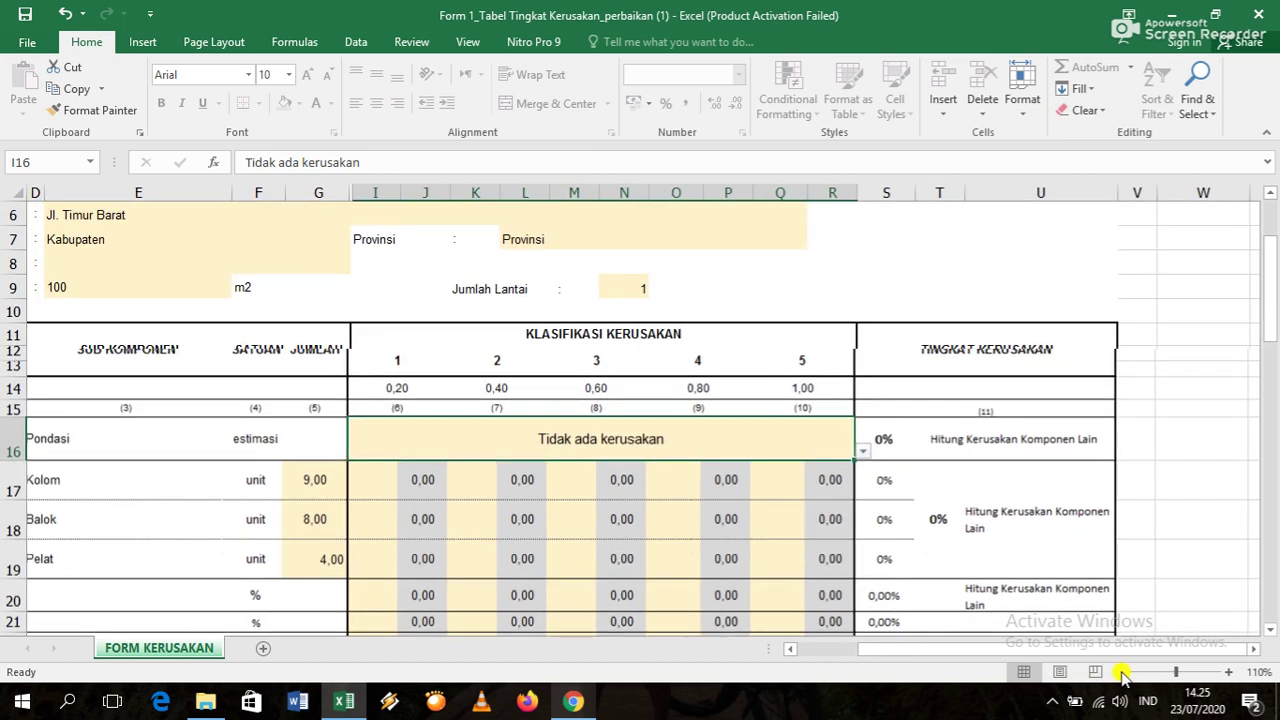
drag(922, 645, 871, 651)
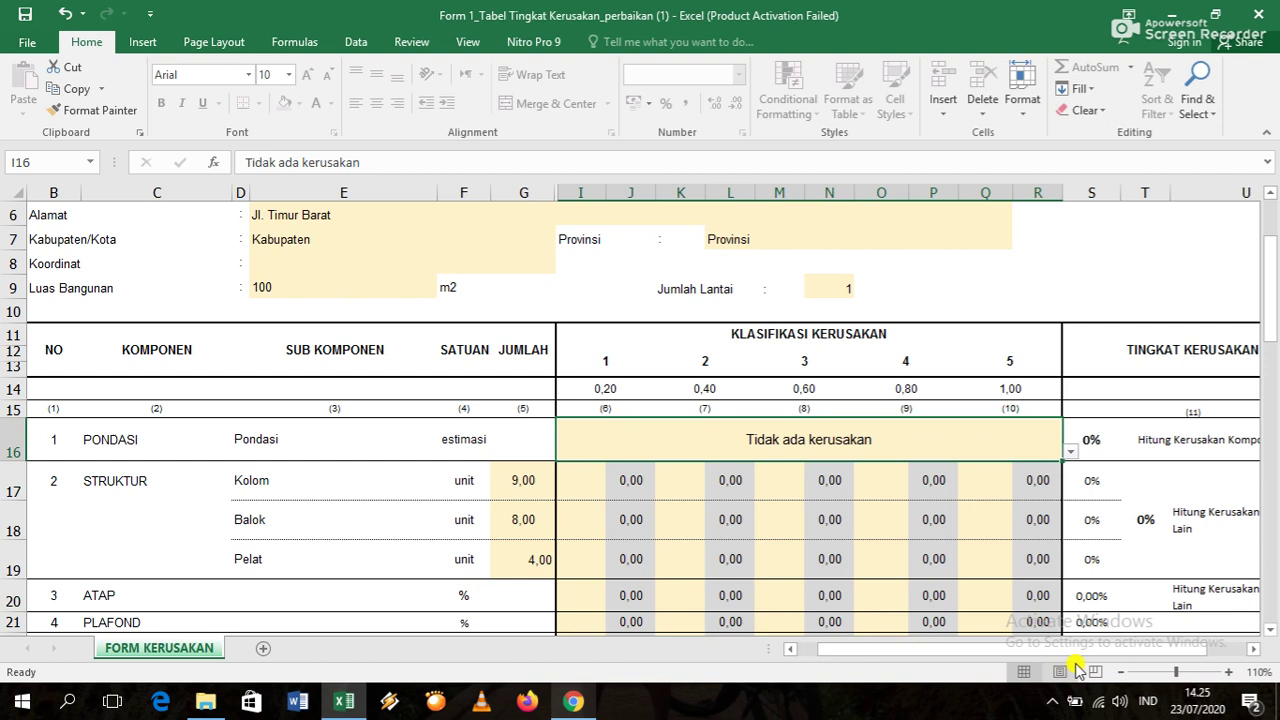
click(1120, 672)
drag(960, 650, 975, 688)
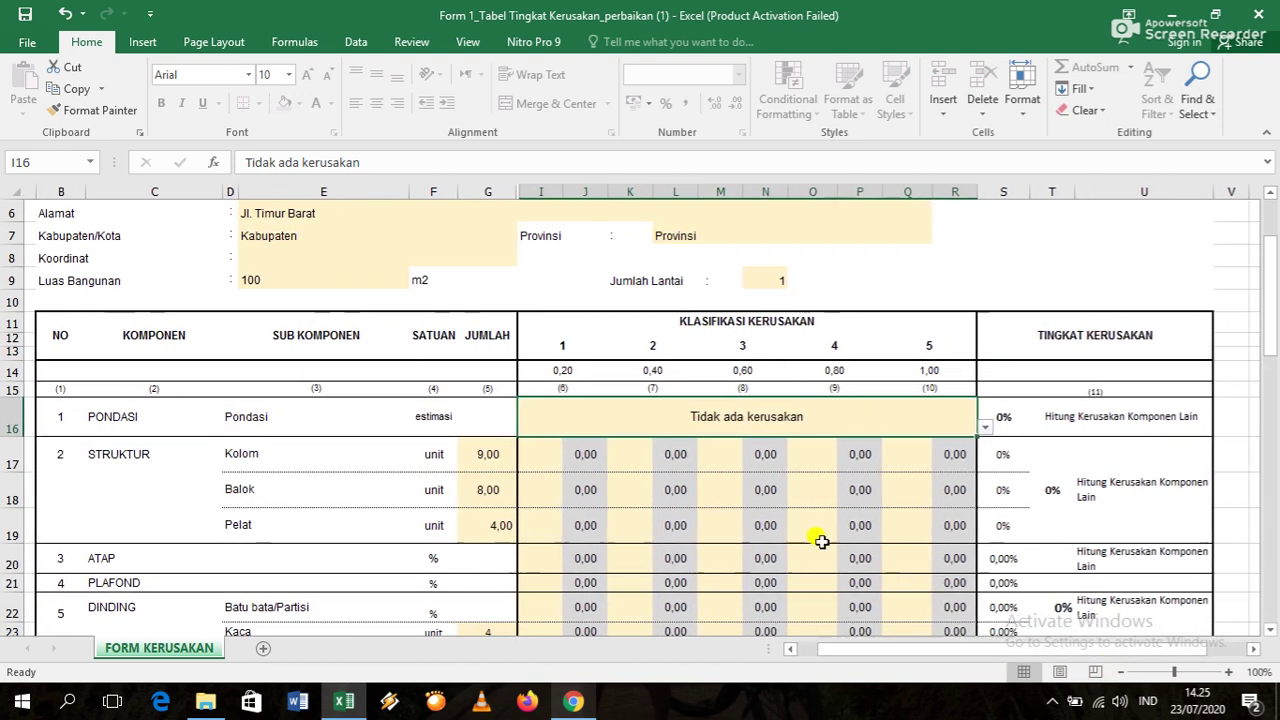
drag(815, 655, 838, 656)
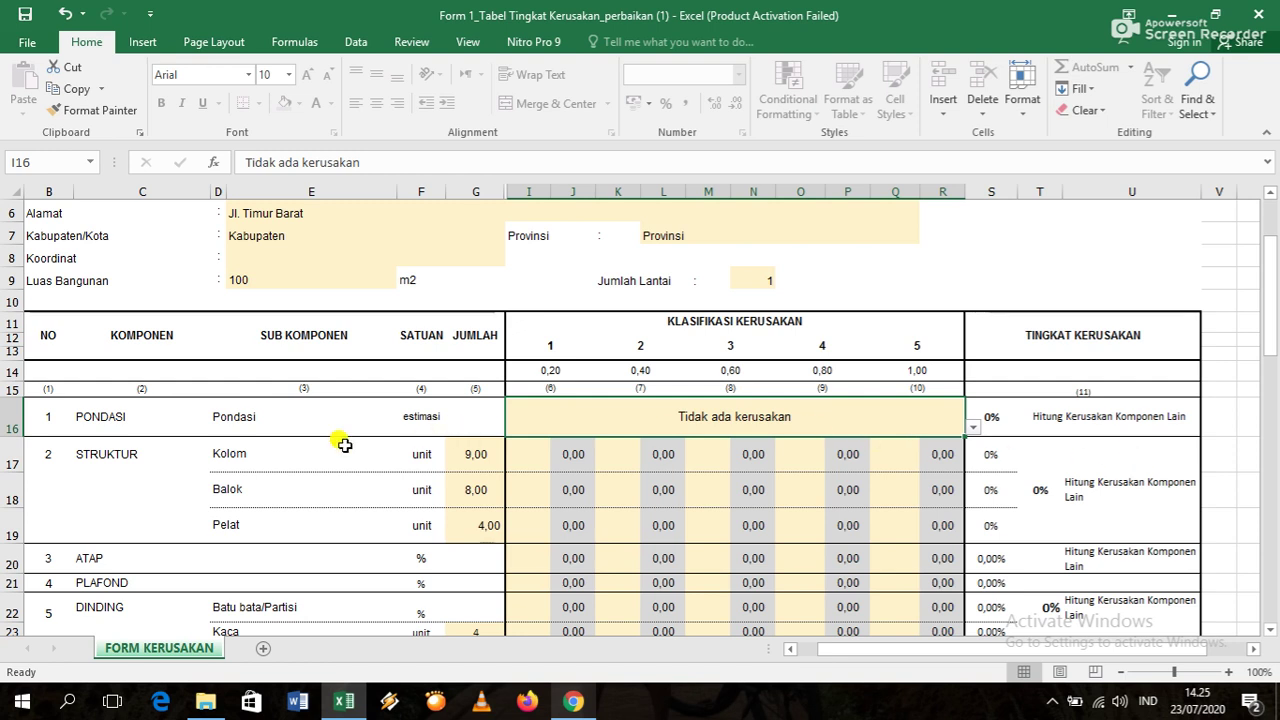
click(971, 427)
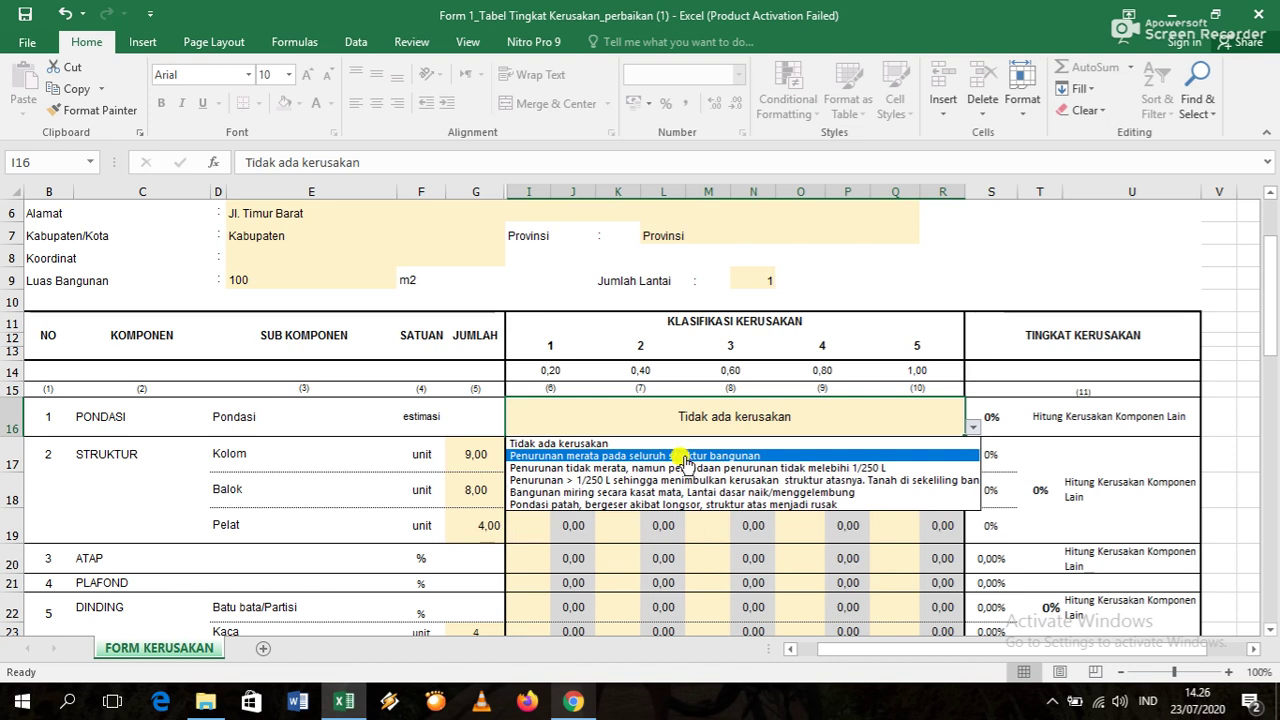
click(1055, 698)
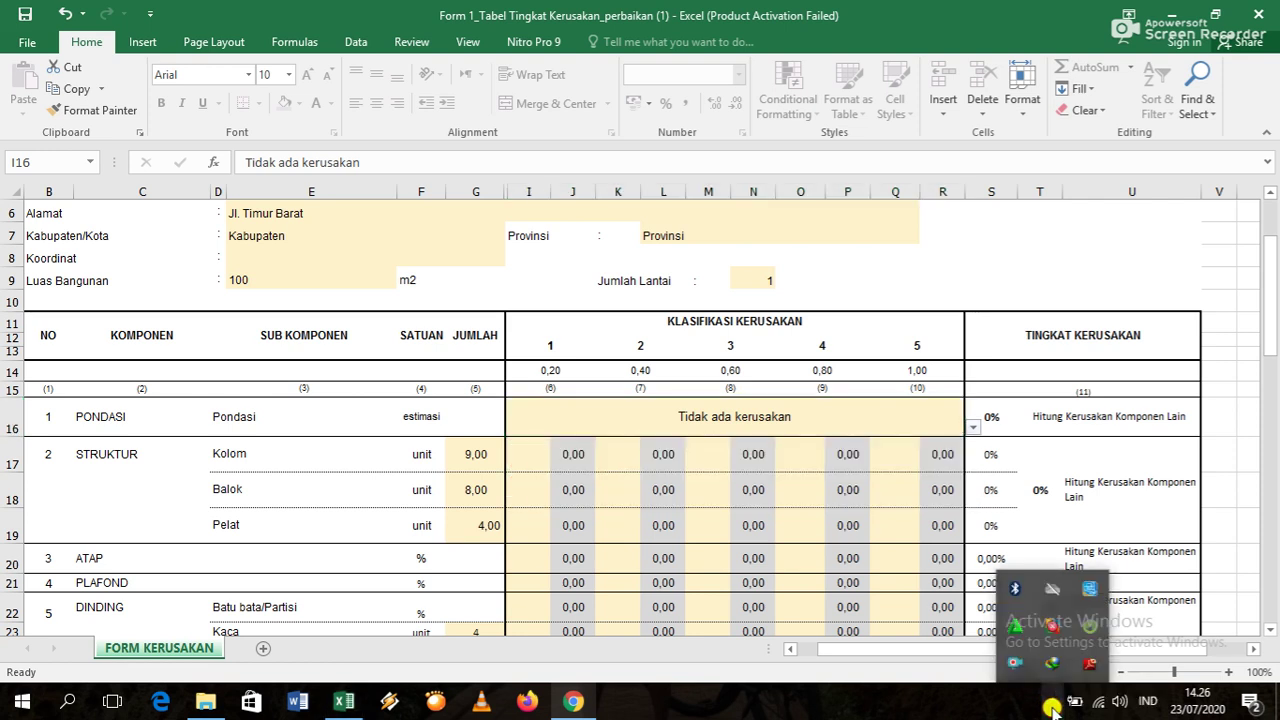
right_click(1014, 663)
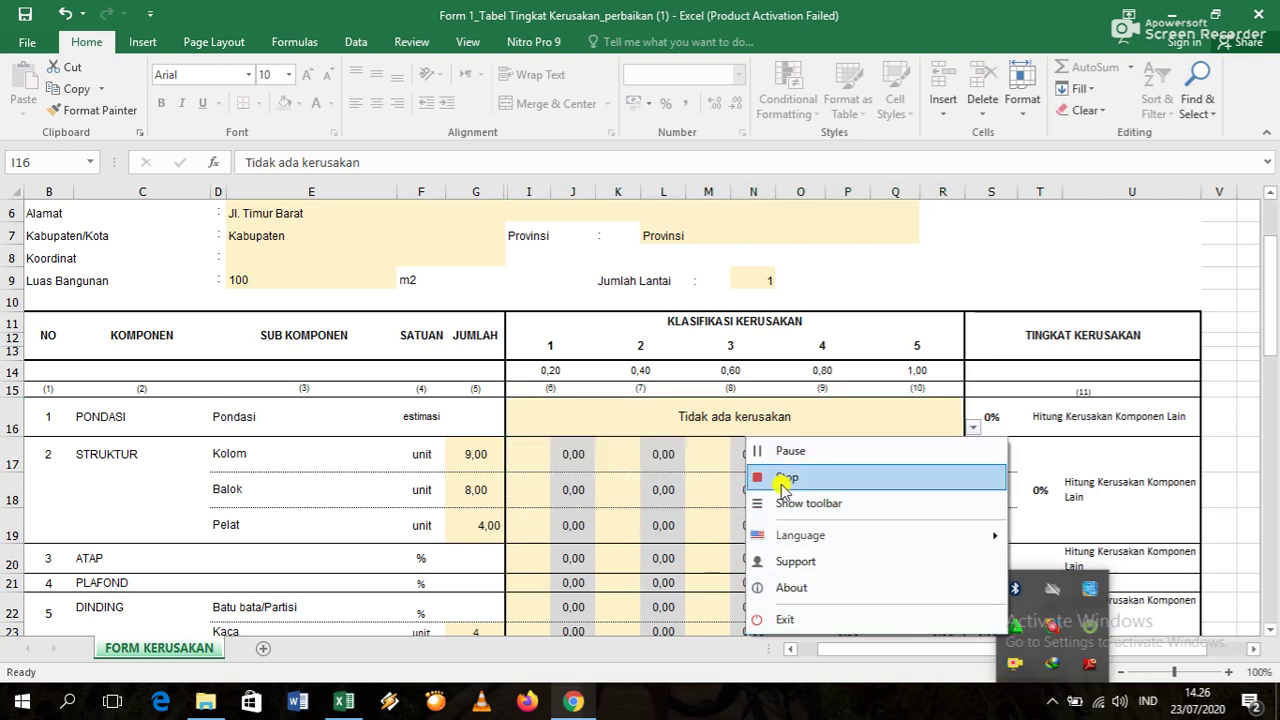
click(788, 450)
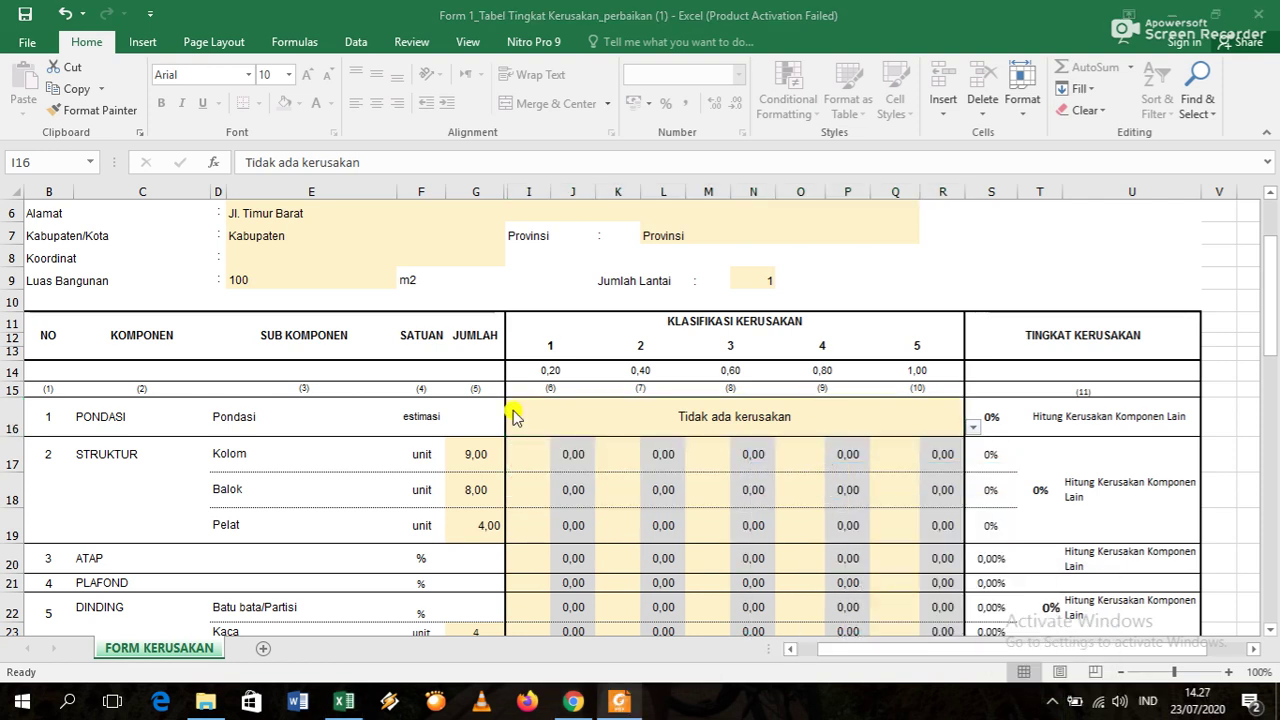
Set the Pondasi damage classification to "Penurunan merata pada seluruh struktur bangunan"
click(945, 418)
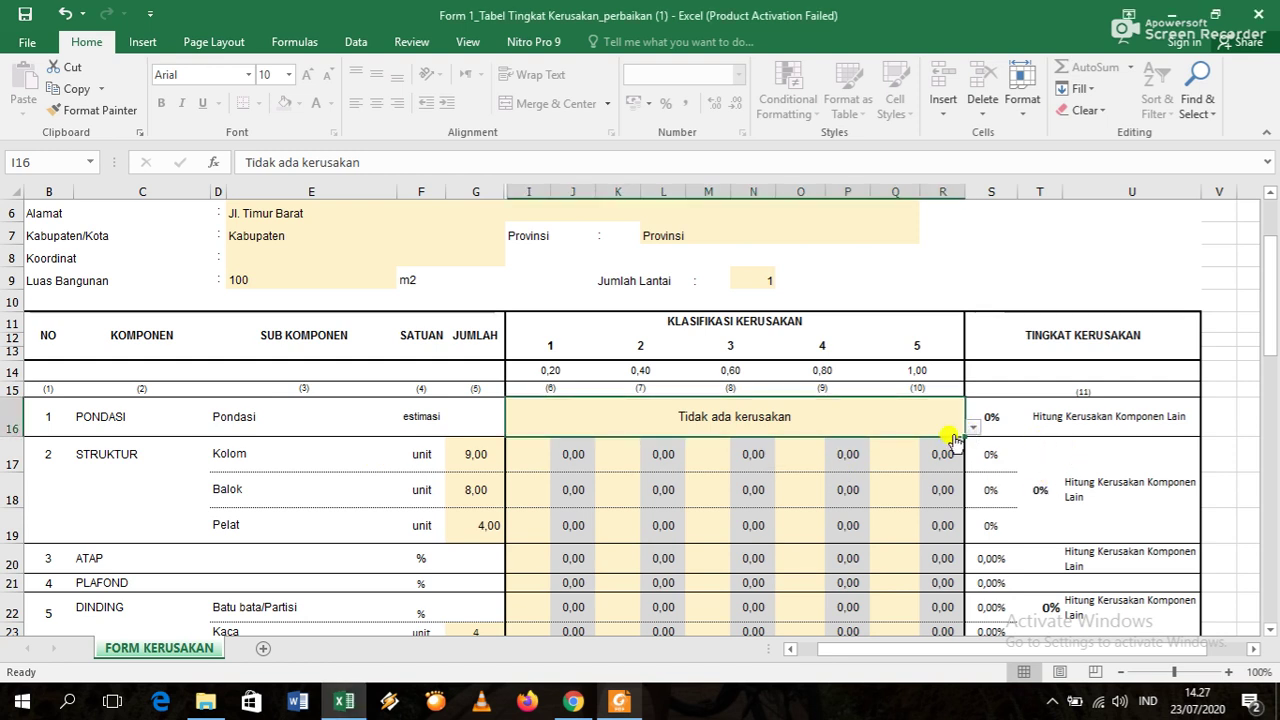
click(969, 430)
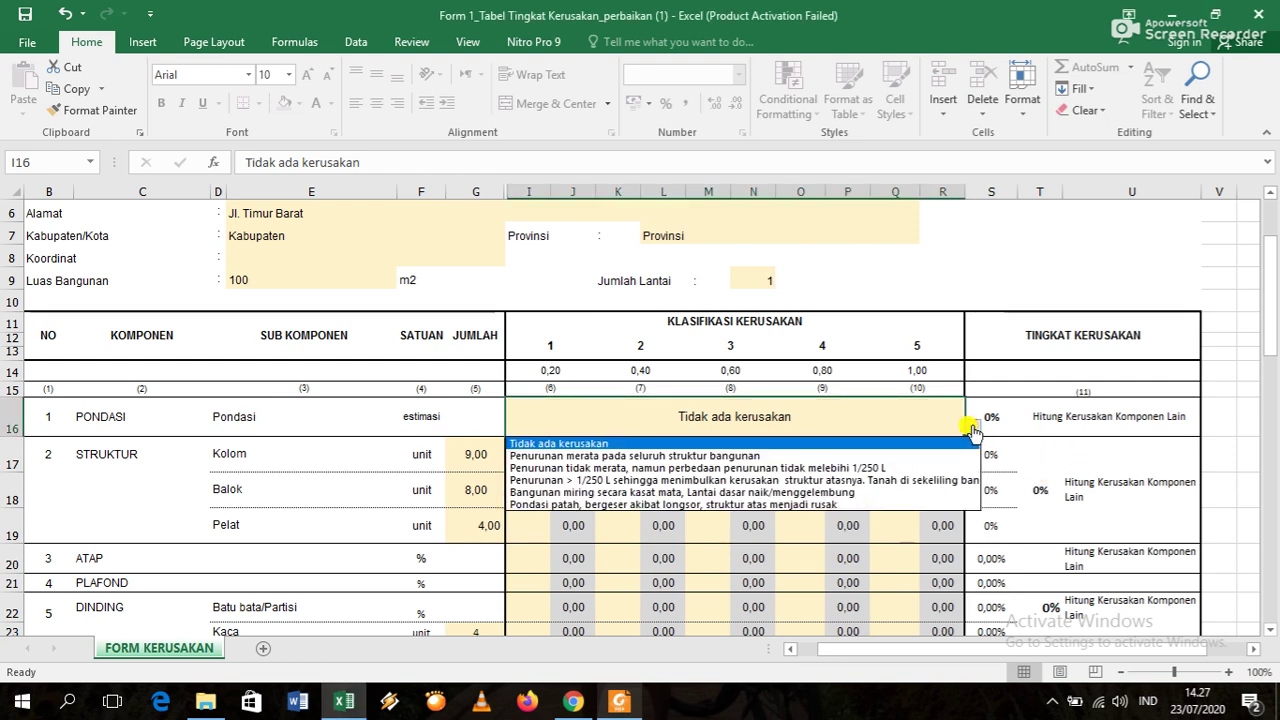
click(750, 458)
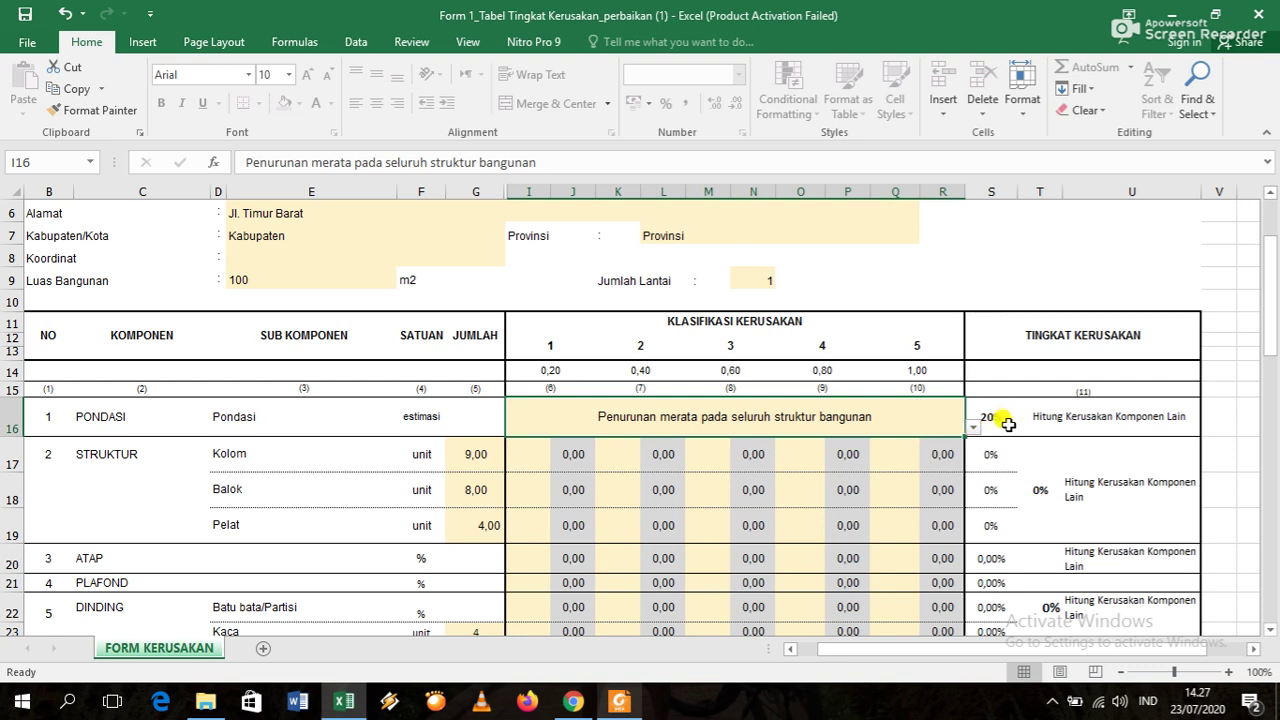
Switch to the Foxit Reader presentation and examine the damage criteria for foundations on the PONDASI page
click(619, 701)
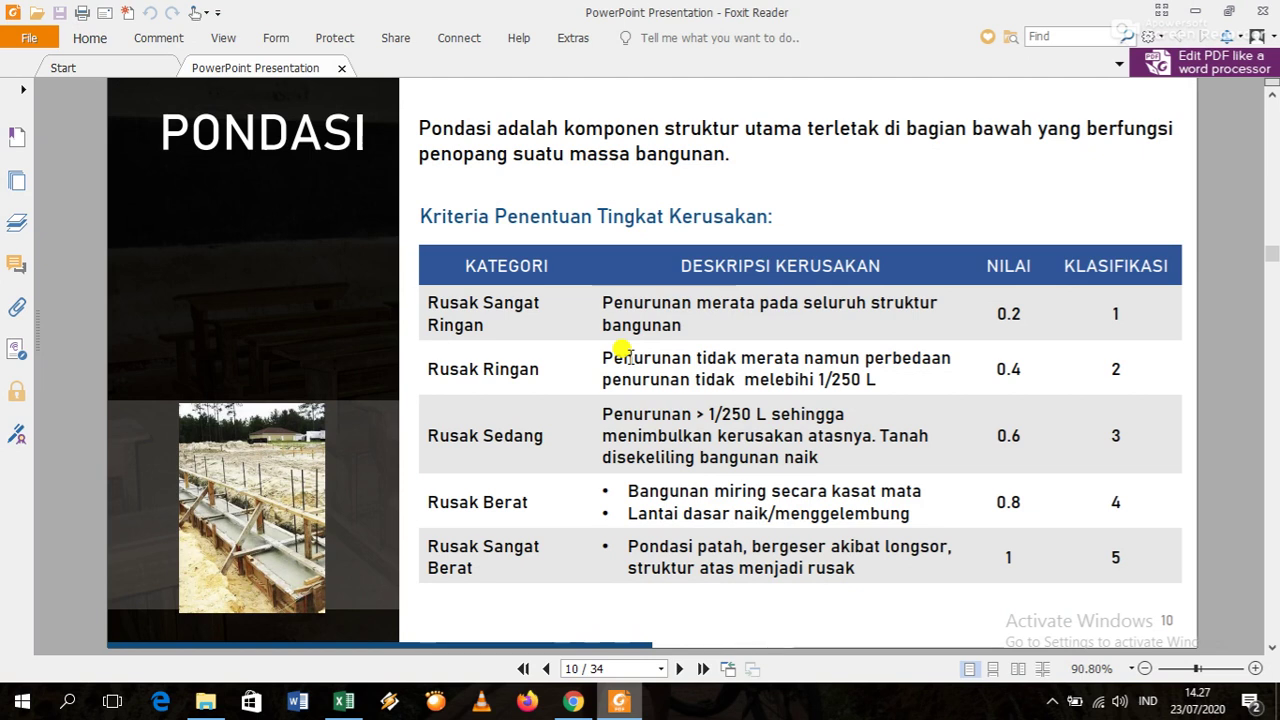
scroll(664, 400, down, 1)
scroll(655, 365, up, 1)
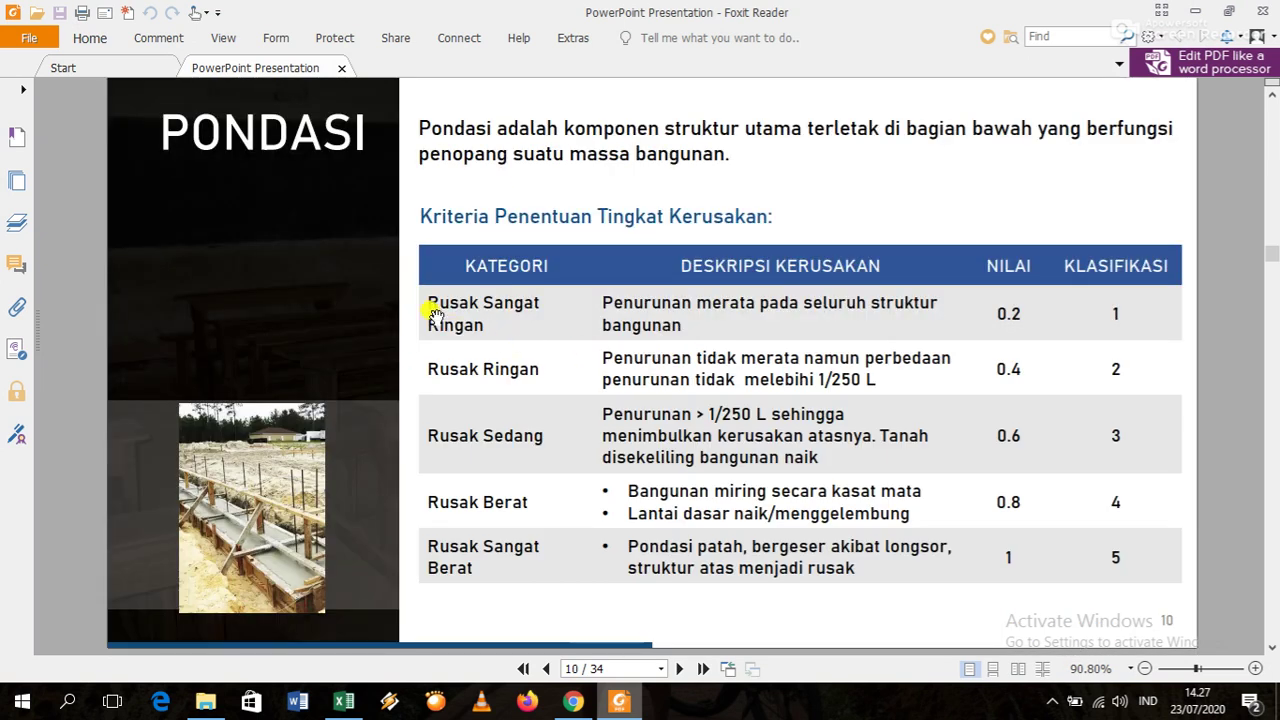